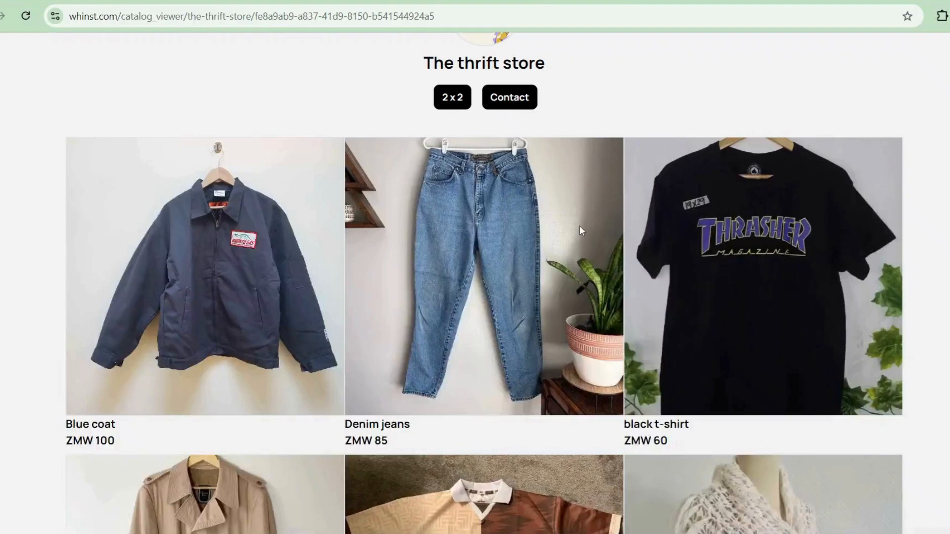
# Step: Browse the products in The thrift store's published catalog, including the Brown coat
pyautogui.scroll(-5, 580, 227)
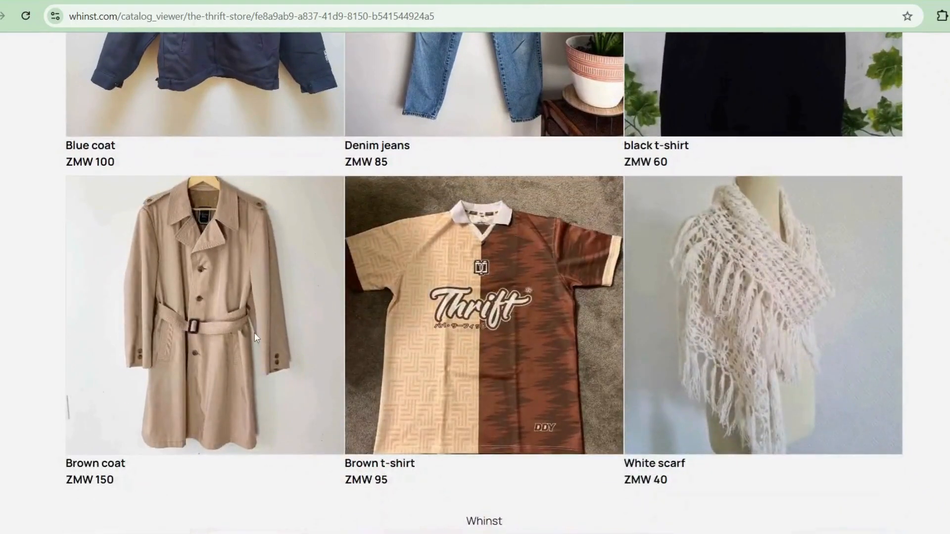
pyautogui.click(254, 332)
pyautogui.click(757, 189)
pyautogui.scroll(6, 499, 277)
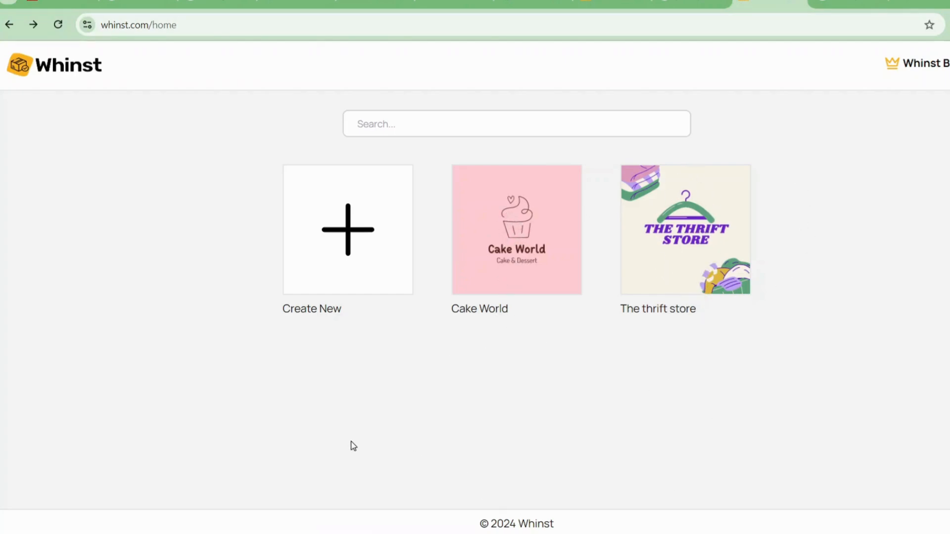
# Step: Create a new catalog named The thrift store with its logo, United States (USD) currency, and the store's email and phone number
pyautogui.click(351, 230)
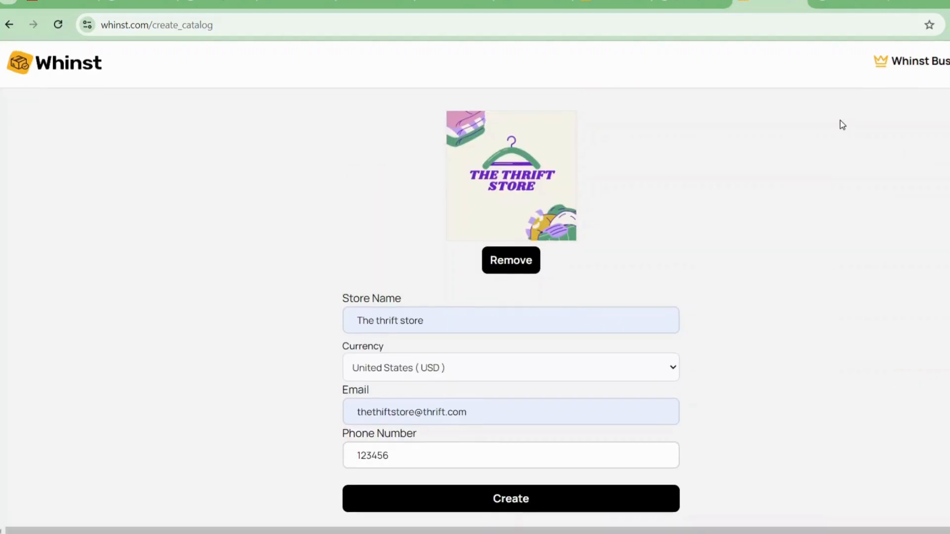
pyautogui.scroll(-1, 840, 121)
pyautogui.scroll(1, 840, 120)
pyautogui.scroll(-1, 842, 125)
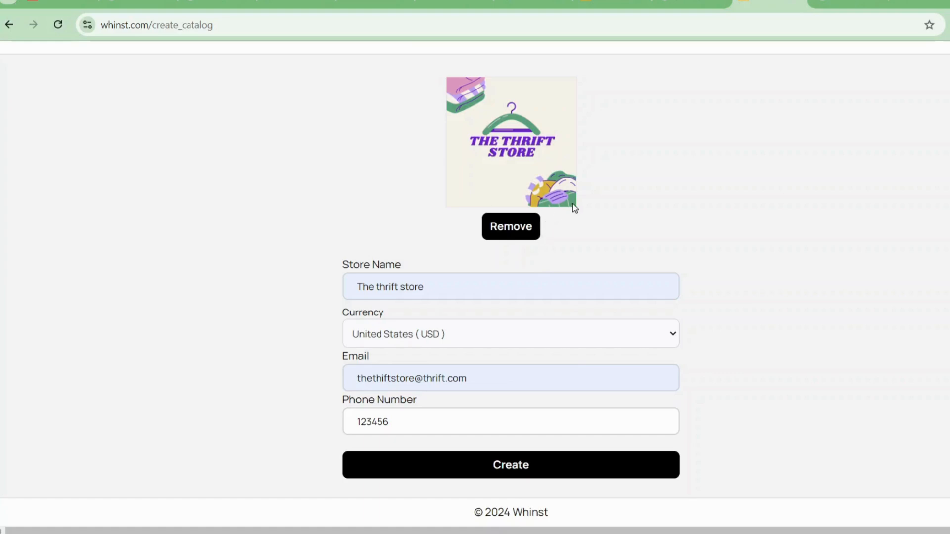
pyautogui.scroll(1, 283, 204)
pyautogui.scroll(-1, 526, 227)
pyautogui.scroll(1, 623, 216)
pyautogui.scroll(-1, 622, 217)
pyautogui.scroll(1, 622, 215)
pyautogui.scroll(-1, 623, 215)
pyautogui.scroll(1, 622, 215)
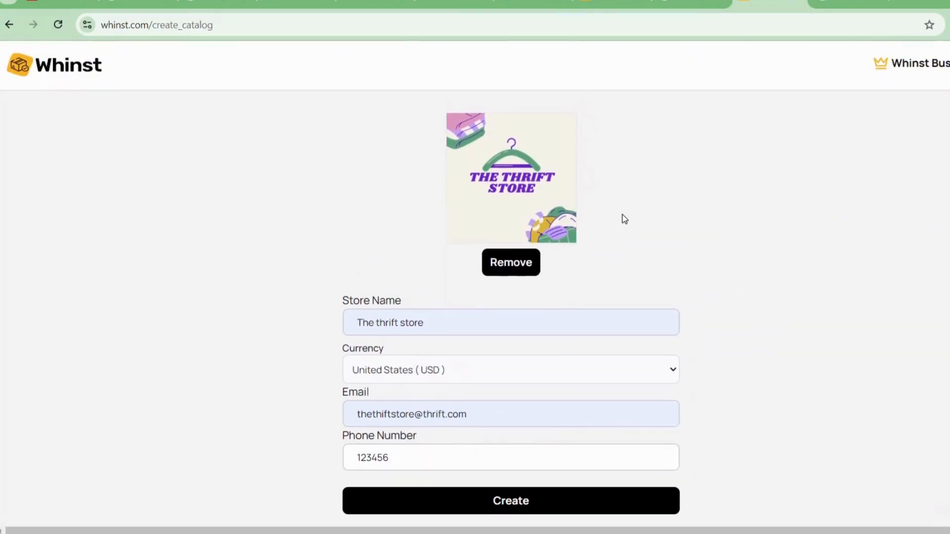
pyautogui.scroll(-1, 624, 219)
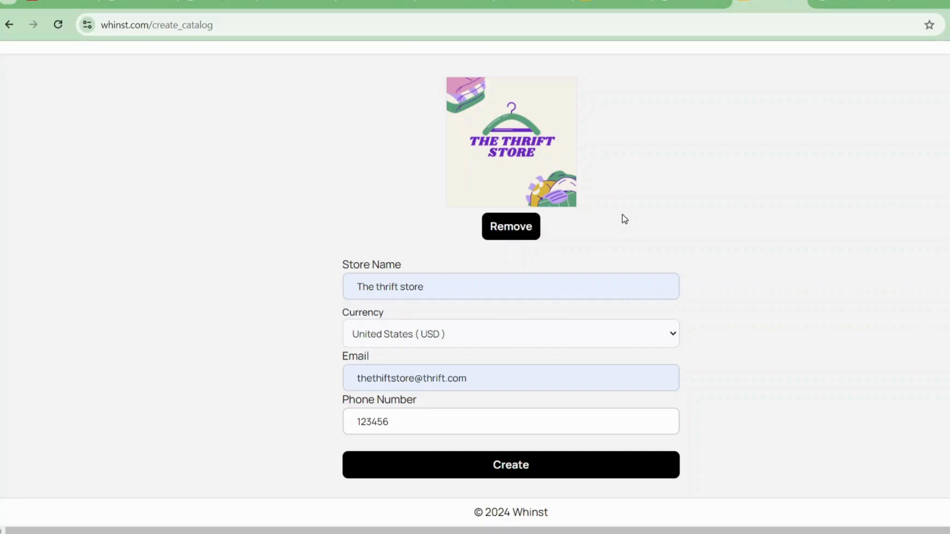
pyautogui.scroll(1, 622, 214)
pyautogui.scroll(-1, 622, 215)
pyautogui.scroll(1, 622, 214)
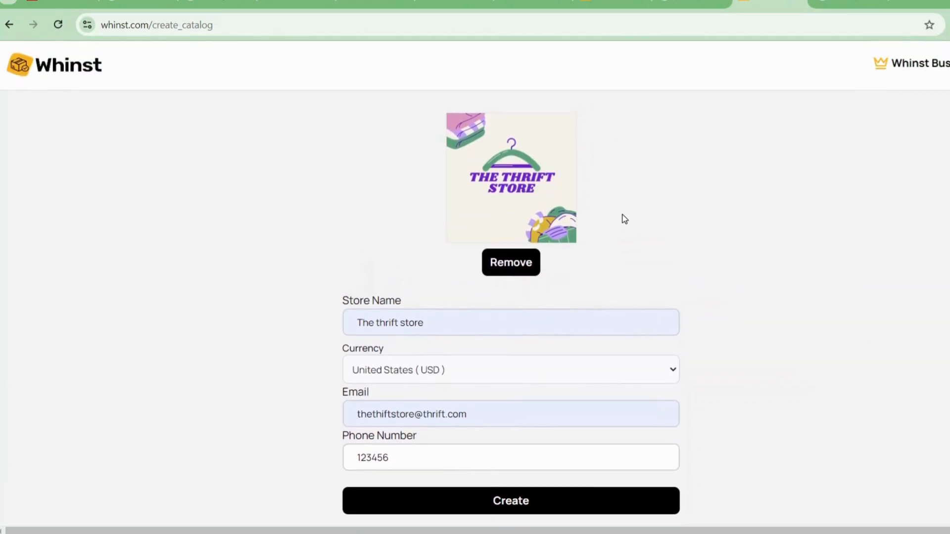
pyautogui.click(576, 508)
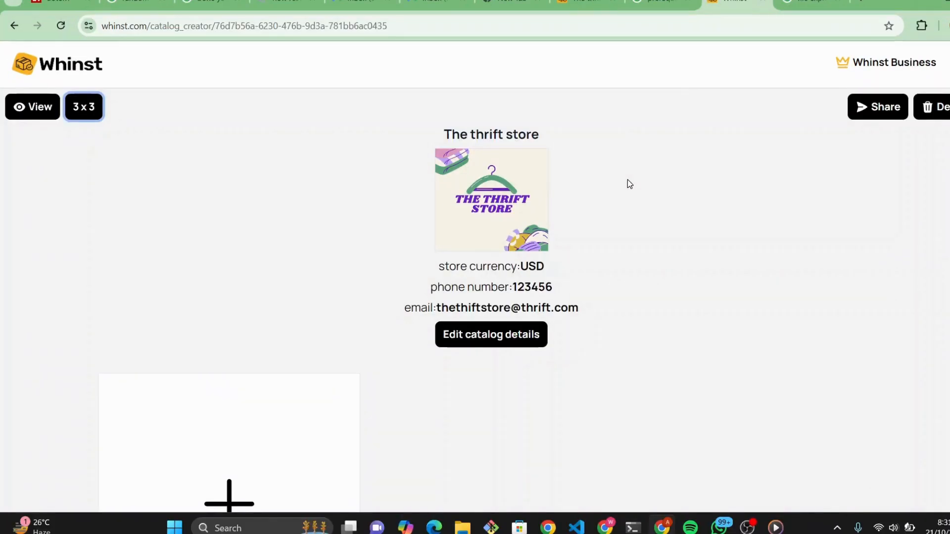
# Step: Try the 2 x 2 product layout on the new catalog, and switch it back to 3 x 3
pyautogui.click(627, 180)
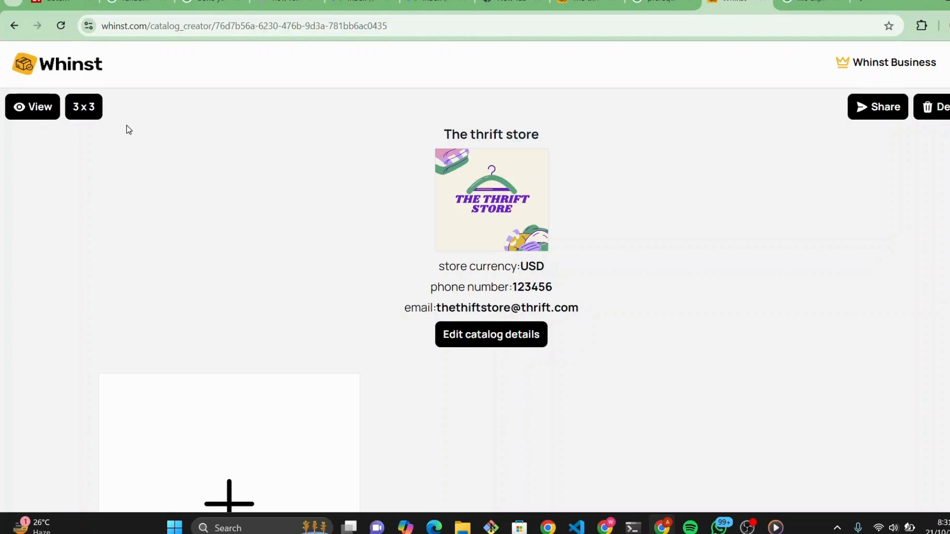
pyautogui.scroll(-1, 242, 142)
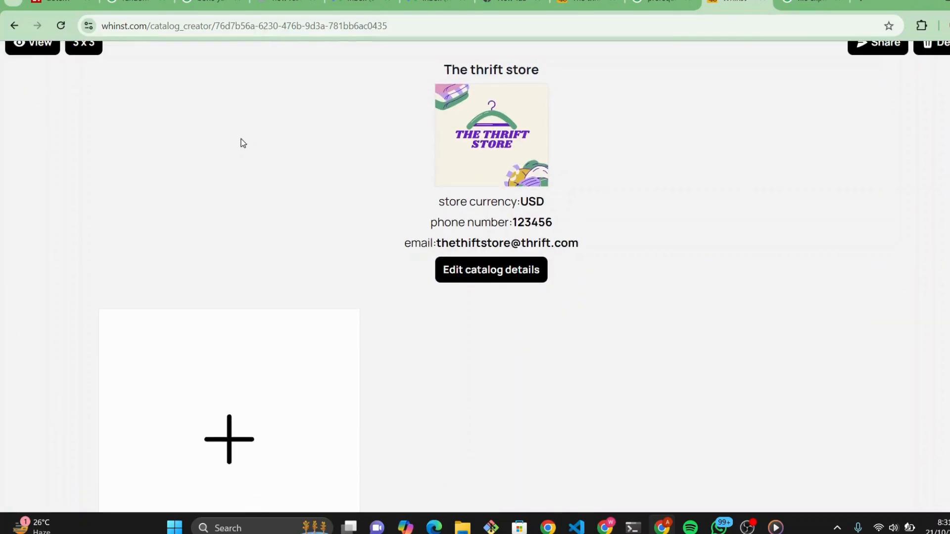
pyautogui.scroll(1, 243, 143)
pyautogui.scroll(-3, 243, 143)
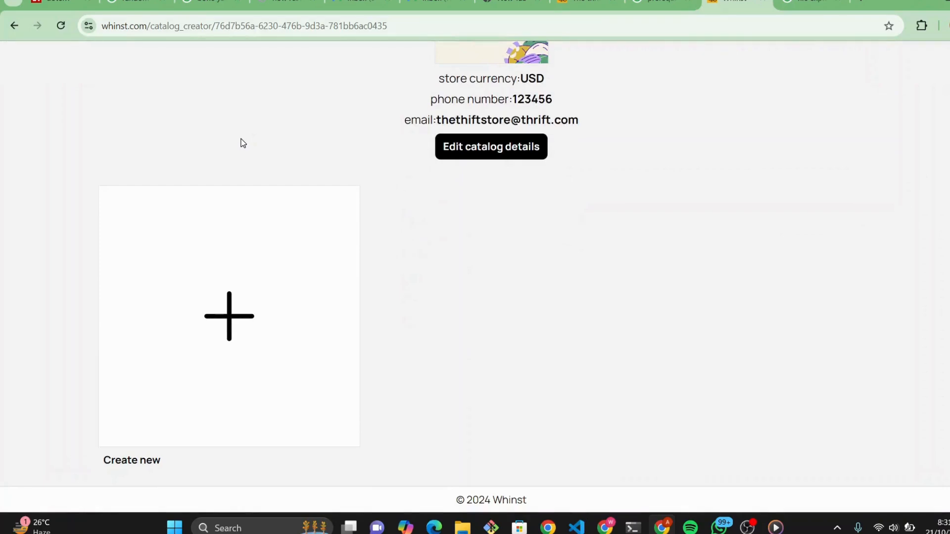
pyautogui.scroll(3, 243, 143)
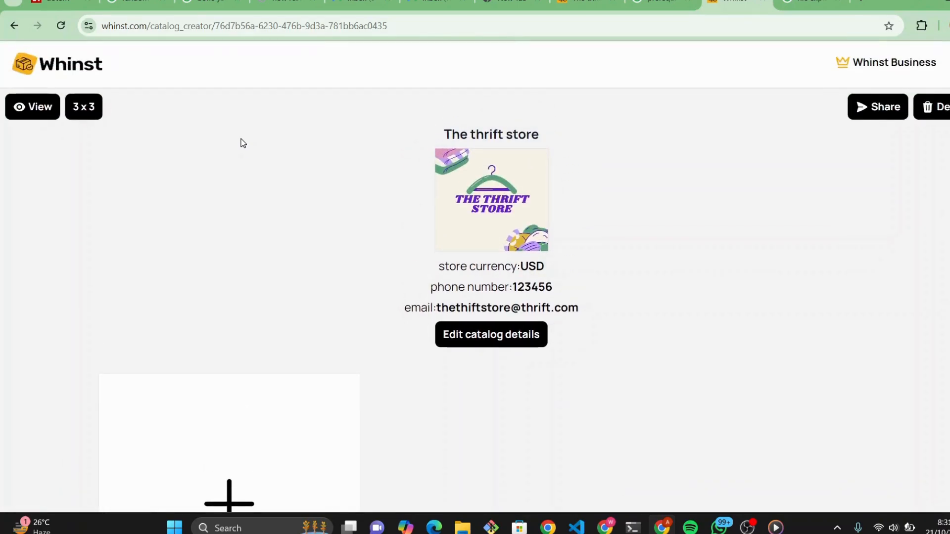
pyautogui.click(87, 110)
pyautogui.scroll(-1, 267, 143)
pyautogui.scroll(-2, 267, 143)
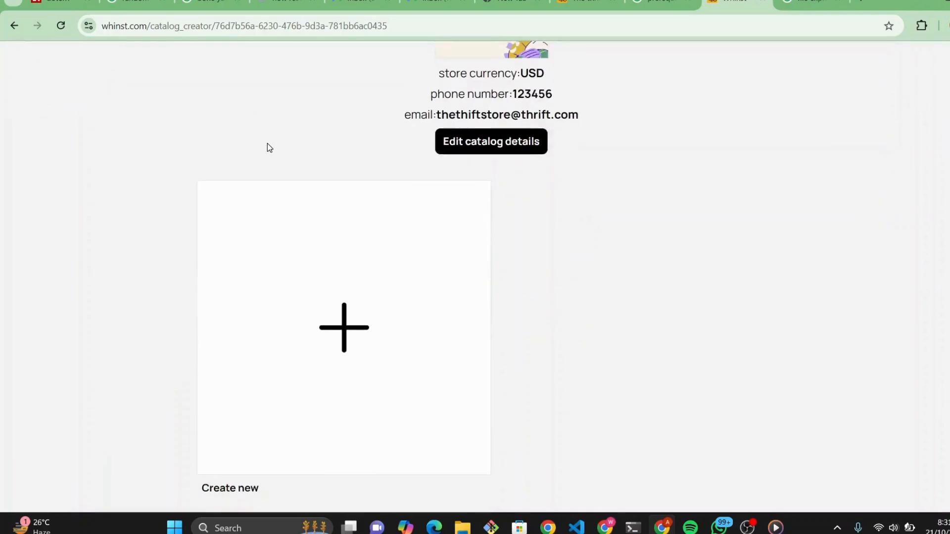
pyautogui.scroll(3, 267, 143)
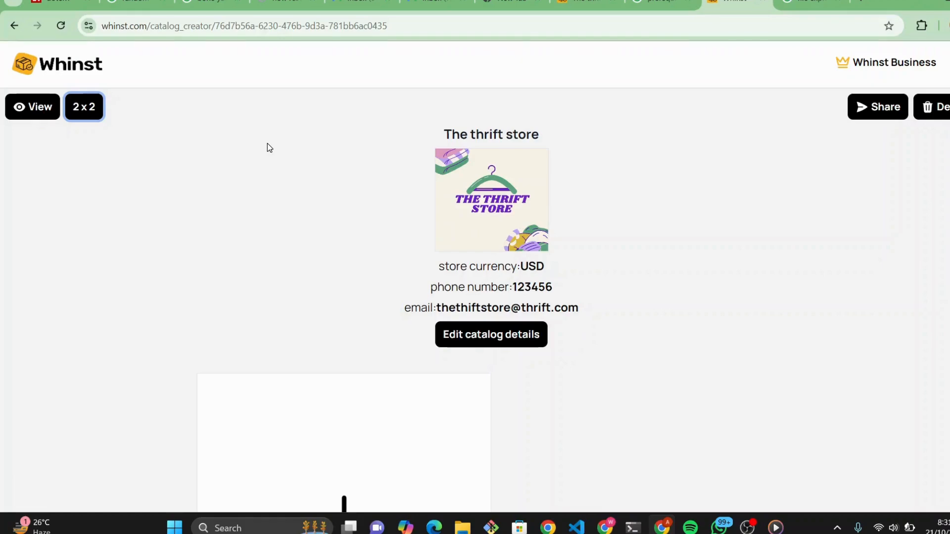
pyautogui.scroll(-2, 268, 144)
pyautogui.scroll(-1, 267, 147)
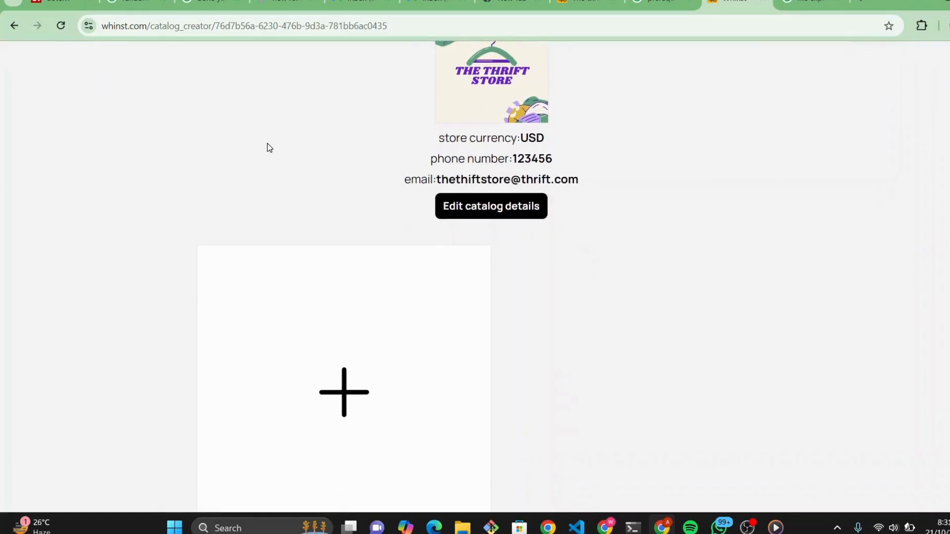
pyautogui.scroll(3, 267, 146)
pyautogui.click(82, 114)
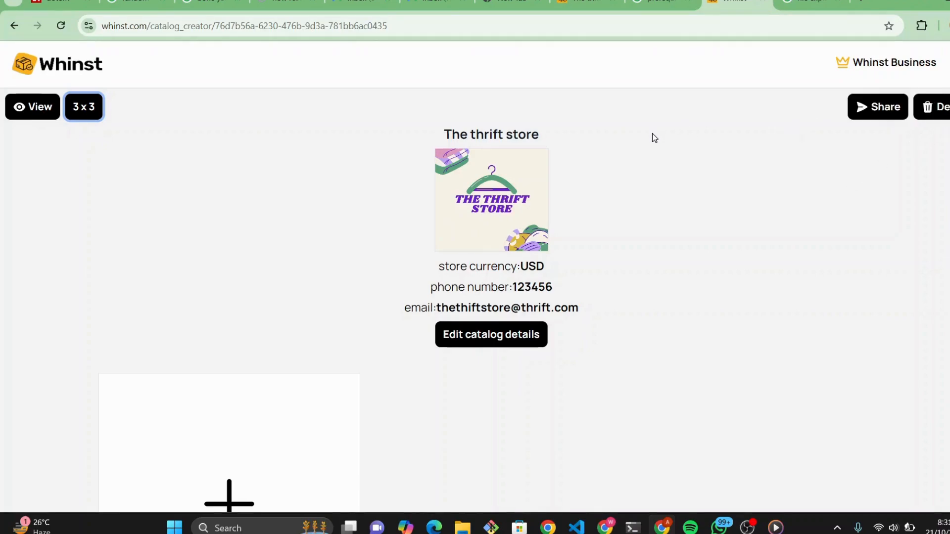
# Step: Review the editable catalog information, covering the logo, store name, contact details and currency, and close it without changes
pyautogui.scroll(-1, 652, 132)
pyautogui.scroll(1, 652, 132)
pyautogui.scroll(-2, 552, 94)
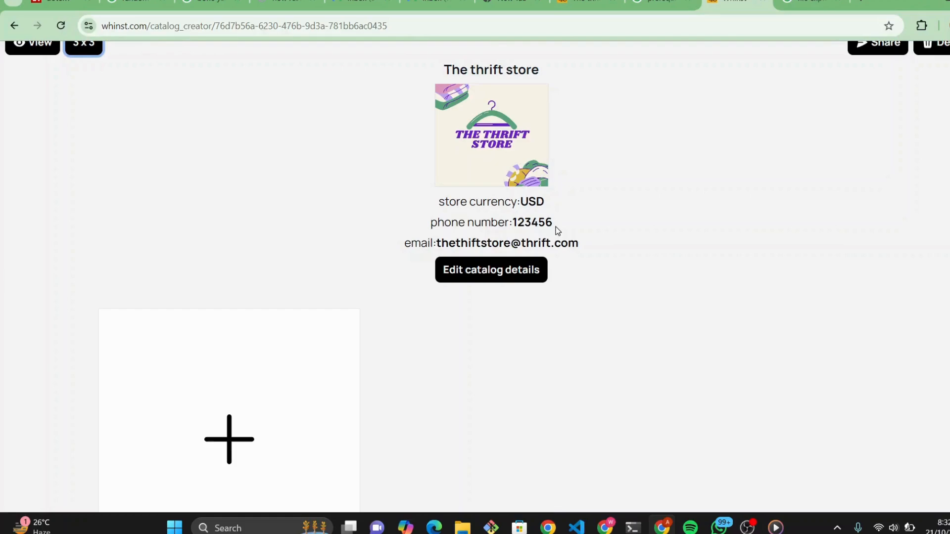
pyautogui.scroll(-1, 652, 201)
pyautogui.scroll(-1, 654, 206)
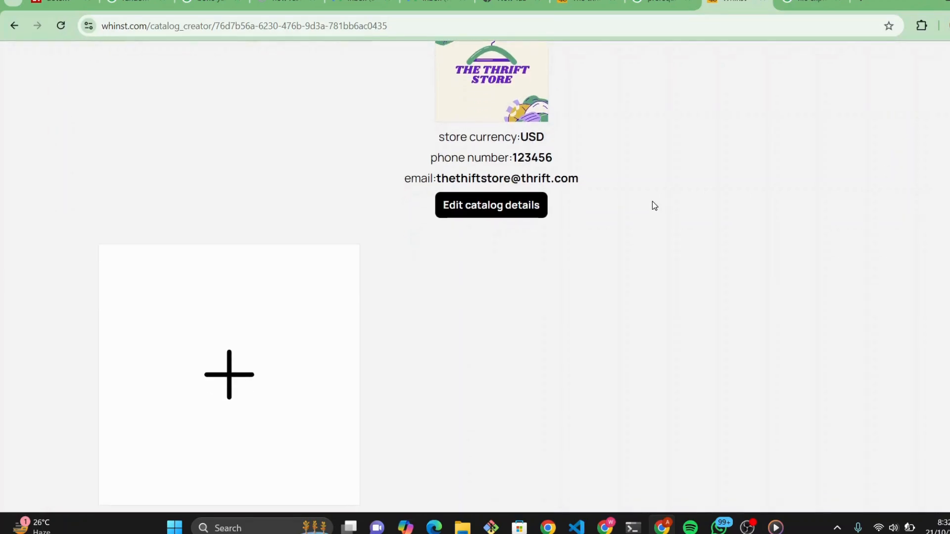
pyautogui.click(500, 208)
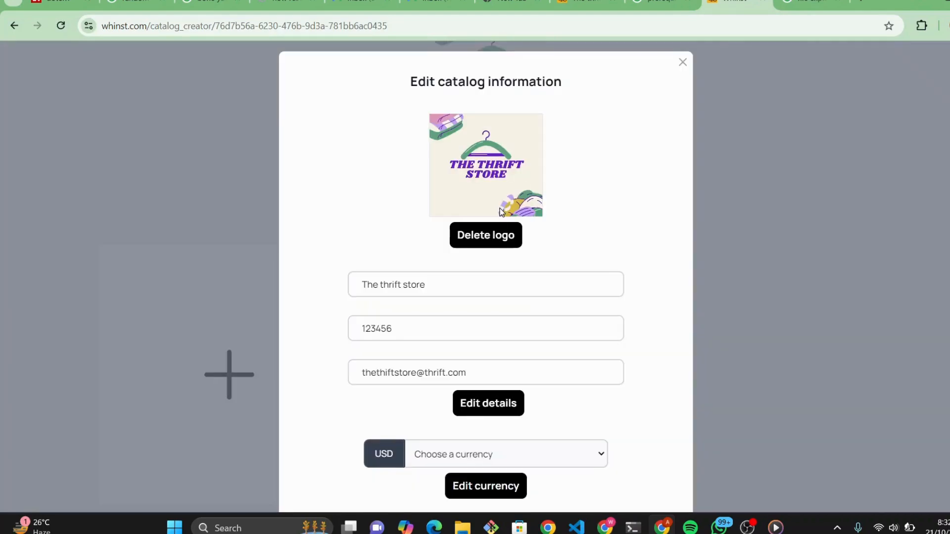
pyautogui.scroll(-1, 637, 185)
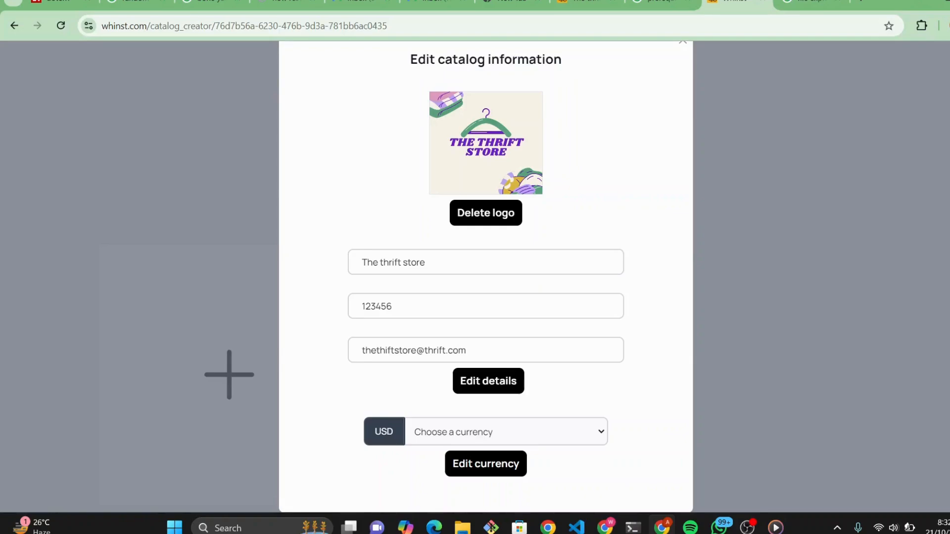
pyautogui.scroll(1, 595, 236)
pyautogui.scroll(-1, 604, 206)
pyautogui.scroll(1, 604, 206)
pyautogui.click(683, 62)
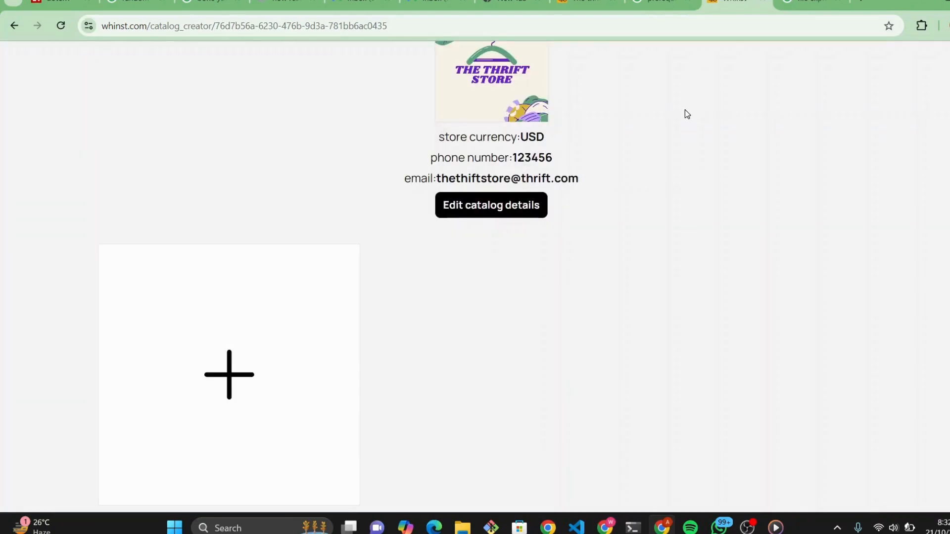
# Step: Add a product named Coat with its photo, description "A winter coat", price 30 and quantity 5
pyautogui.scroll(-1, 682, 220)
pyautogui.scroll(2, 684, 222)
pyautogui.scroll(-2, 684, 222)
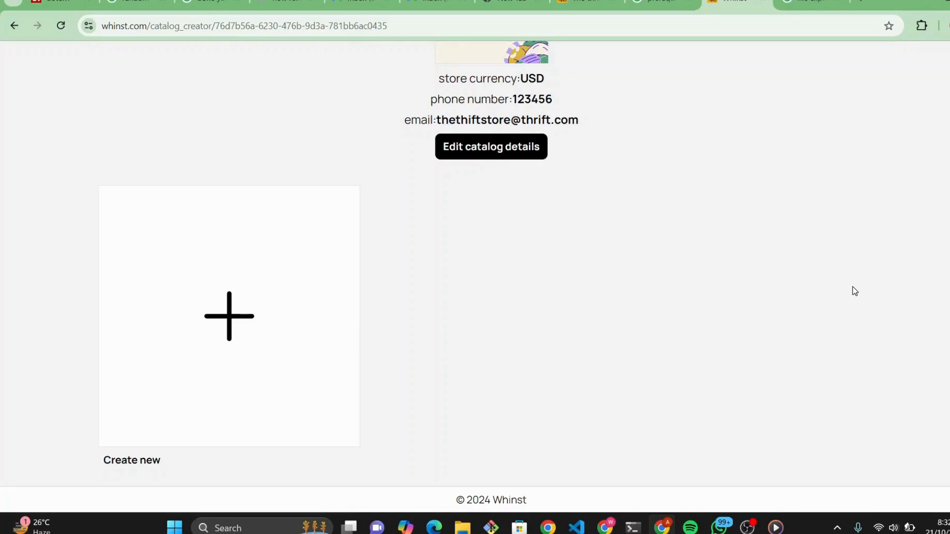
pyautogui.click(232, 326)
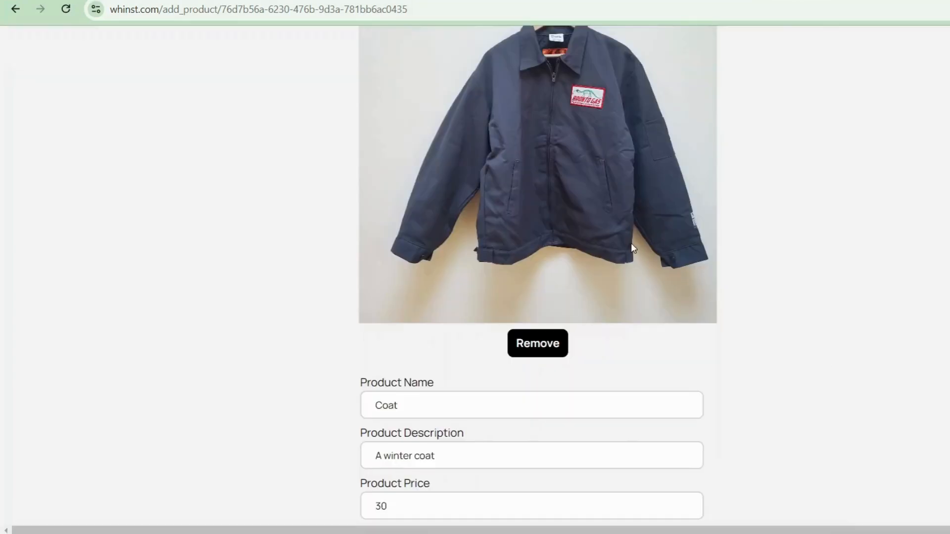
pyautogui.scroll(3, 632, 247)
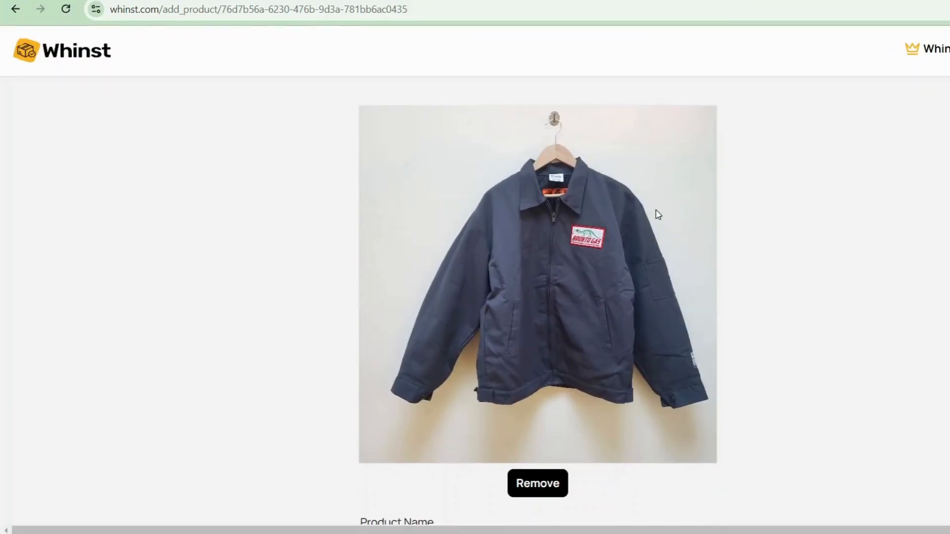
pyautogui.scroll(-1, 658, 214)
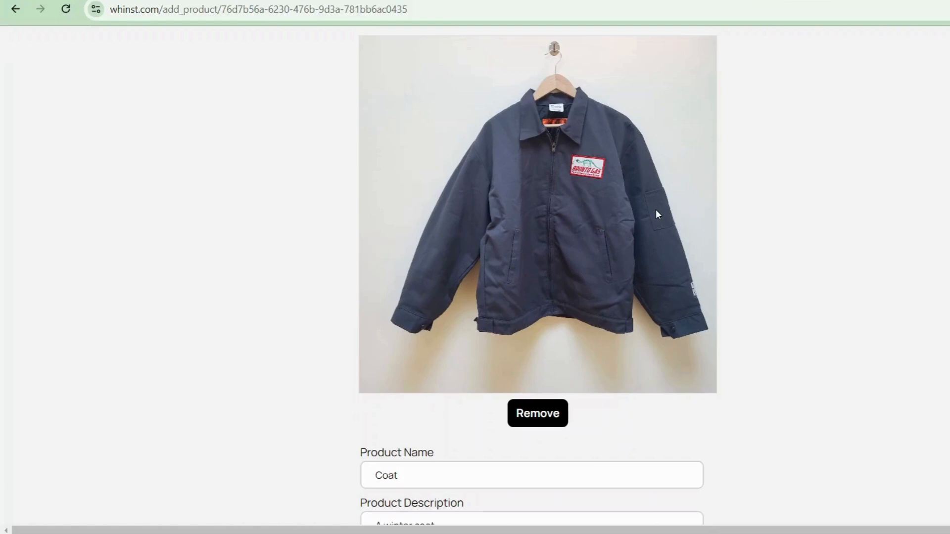
pyautogui.scroll(-3, 658, 214)
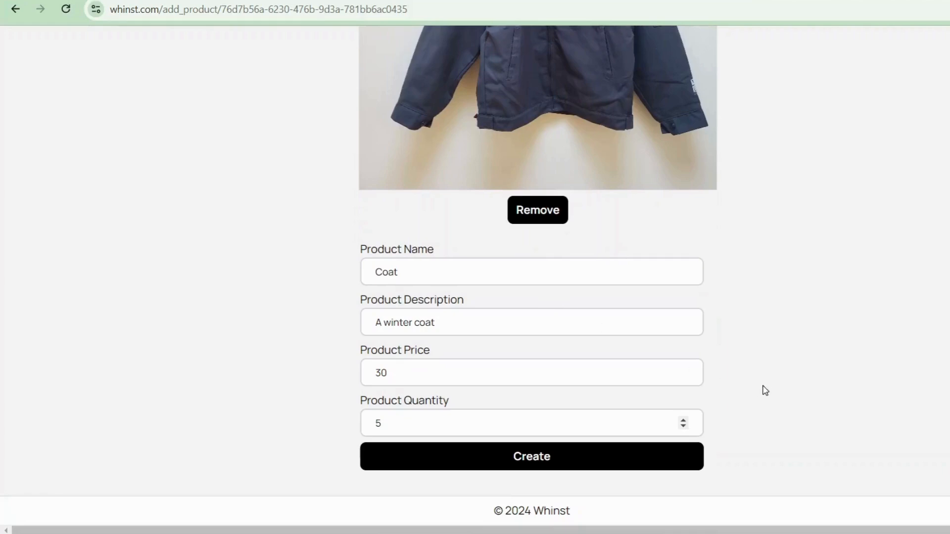
pyautogui.scroll(2, 629, 280)
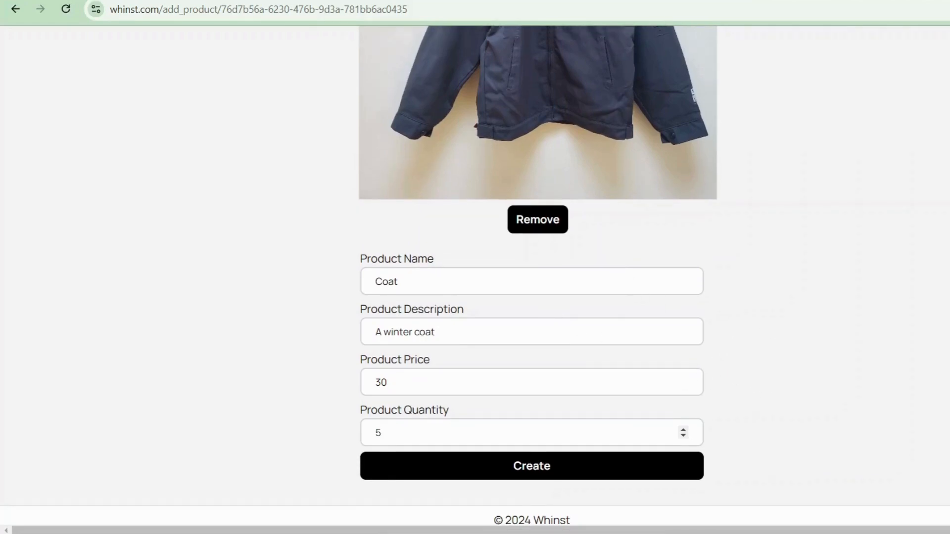
pyautogui.scroll(-2, 628, 278)
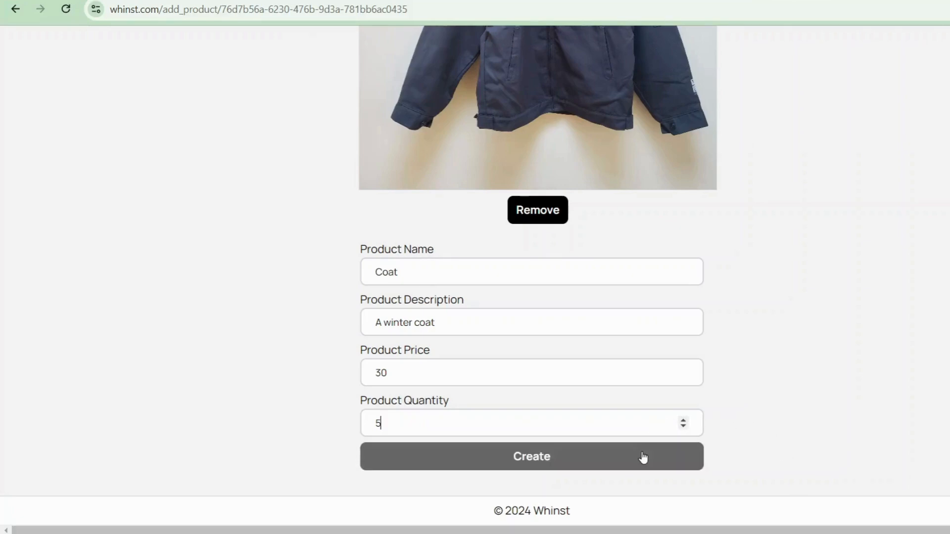
pyautogui.click(658, 473)
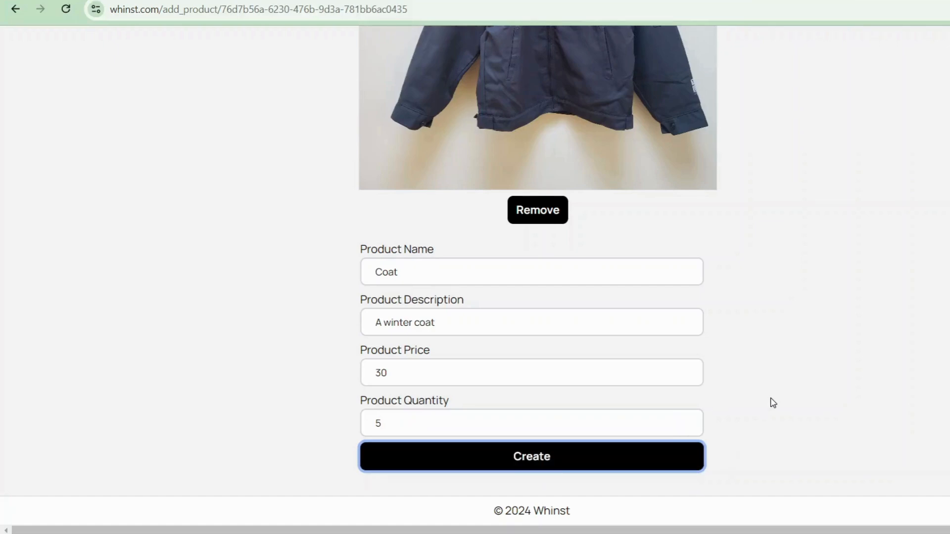
pyautogui.click(678, 462)
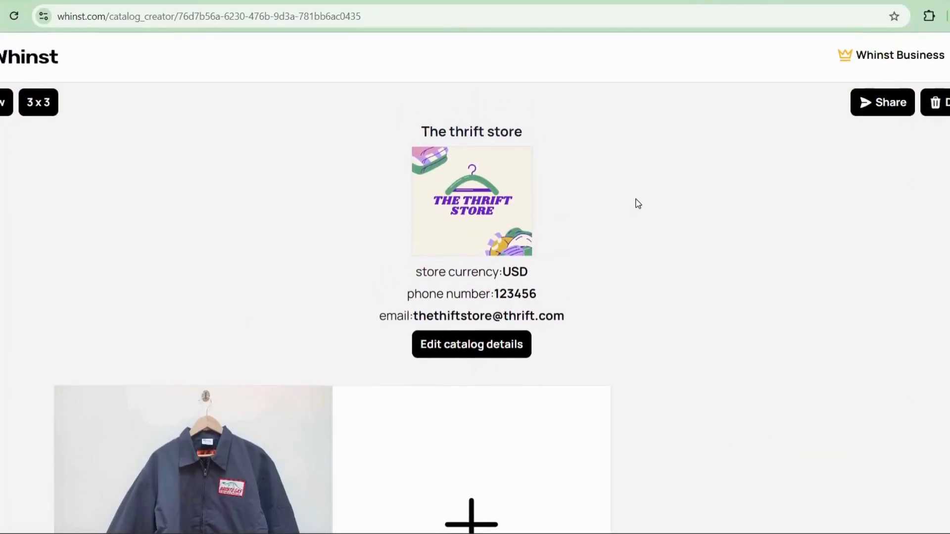
# Step: Review the catalog's product listings with their photos, names and prices
pyautogui.scroll(-5, 638, 203)
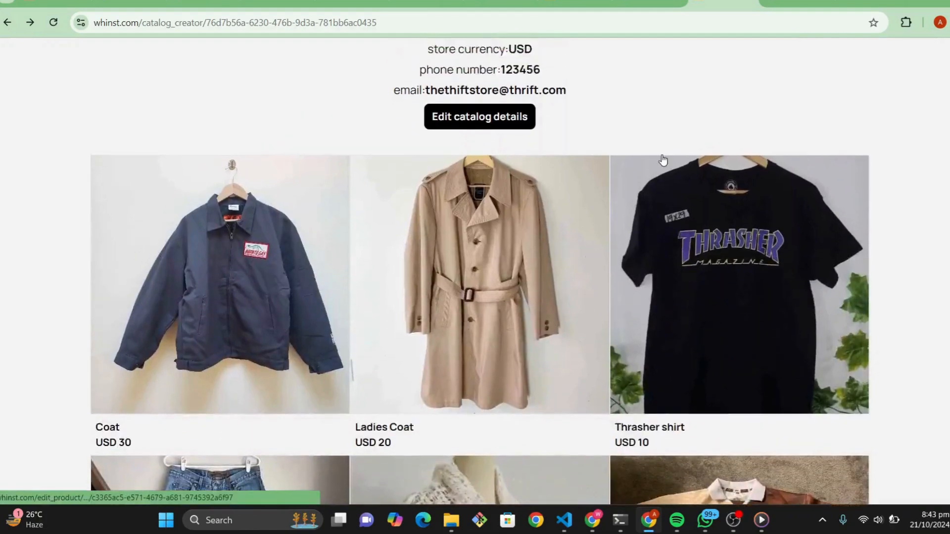
pyautogui.scroll(4, 663, 157)
pyautogui.scroll(-3, 664, 159)
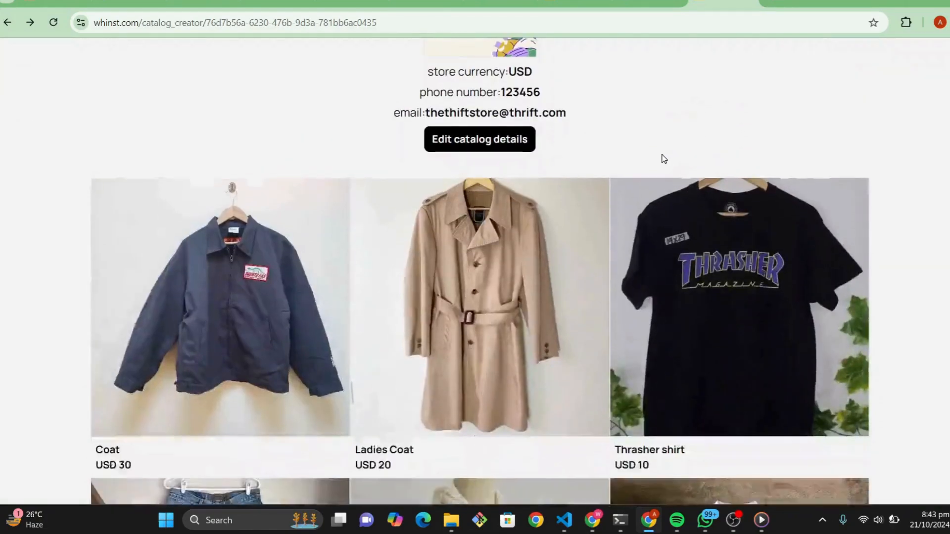
pyautogui.scroll(-5, 663, 156)
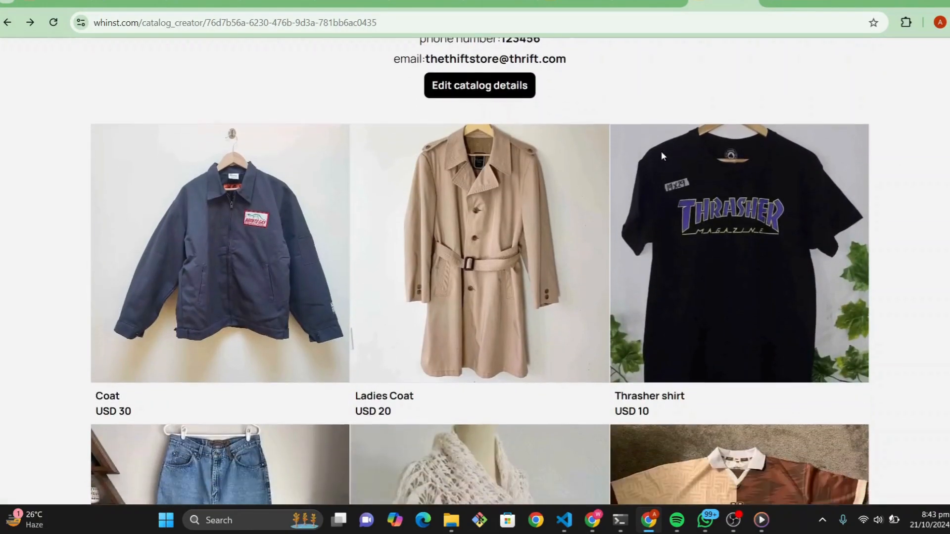
pyautogui.scroll(4, 662, 157)
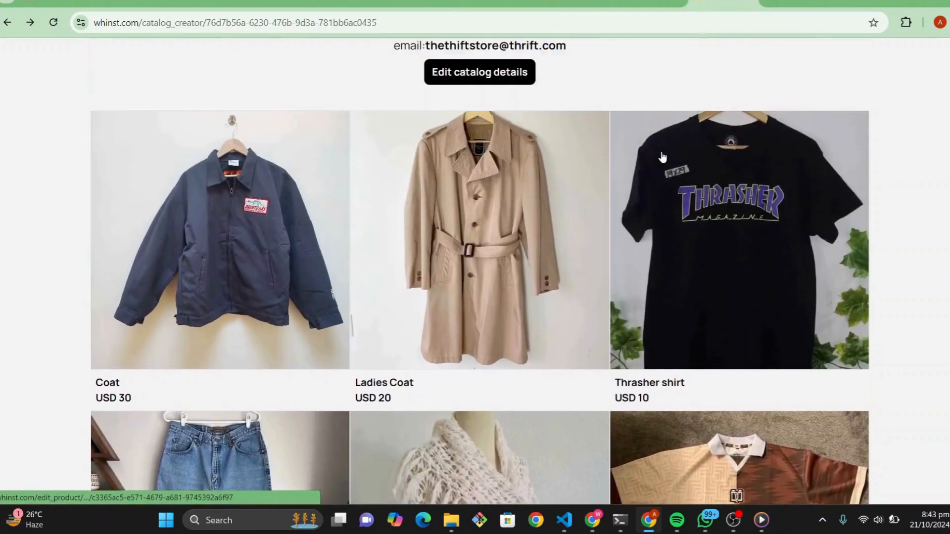
pyautogui.scroll(-1, 663, 157)
pyautogui.scroll(1, 663, 157)
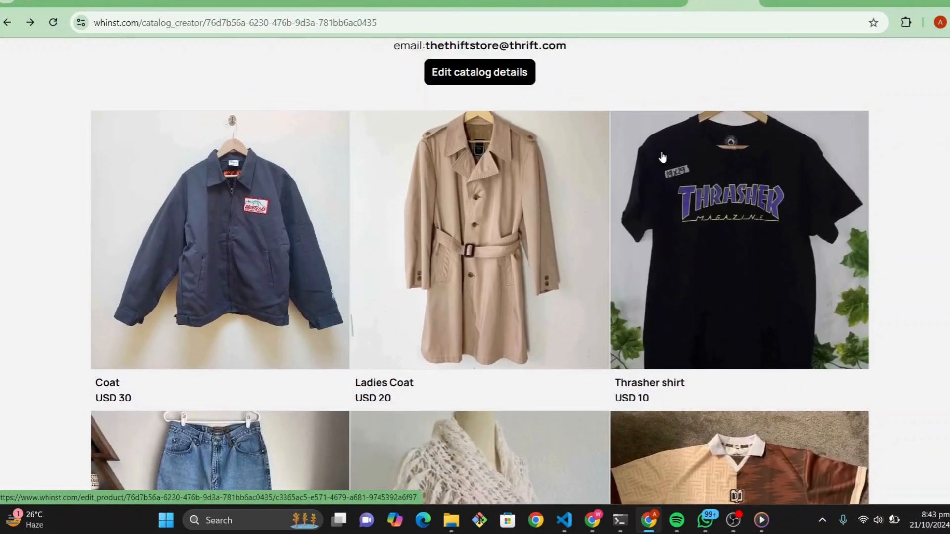
# Step: Open the Thrift Shirt product, review its photo, name, description, price and quantity, and return to the catalog without changes
pyautogui.scroll(-1, 663, 157)
pyautogui.scroll(4, 662, 157)
pyautogui.scroll(3, 661, 154)
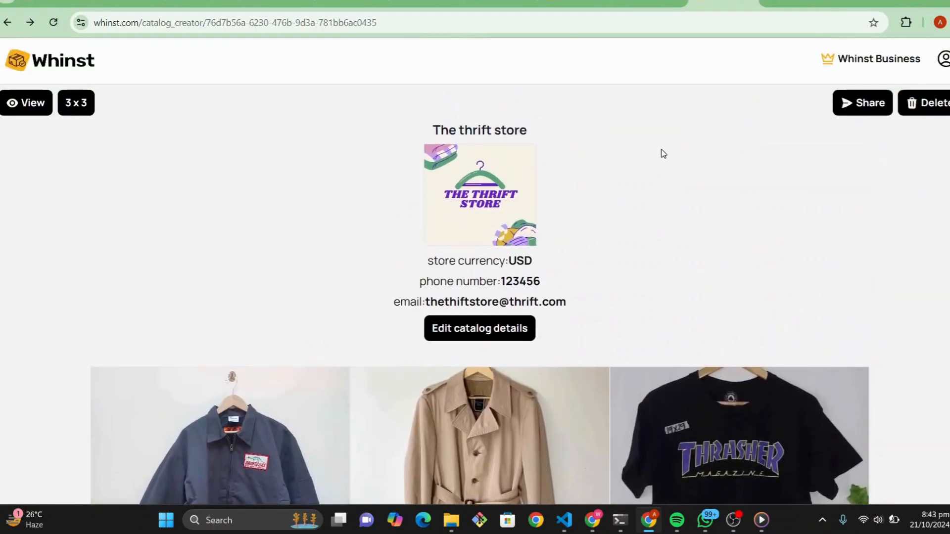
pyautogui.scroll(-8, 752, 163)
pyautogui.scroll(-4, 756, 177)
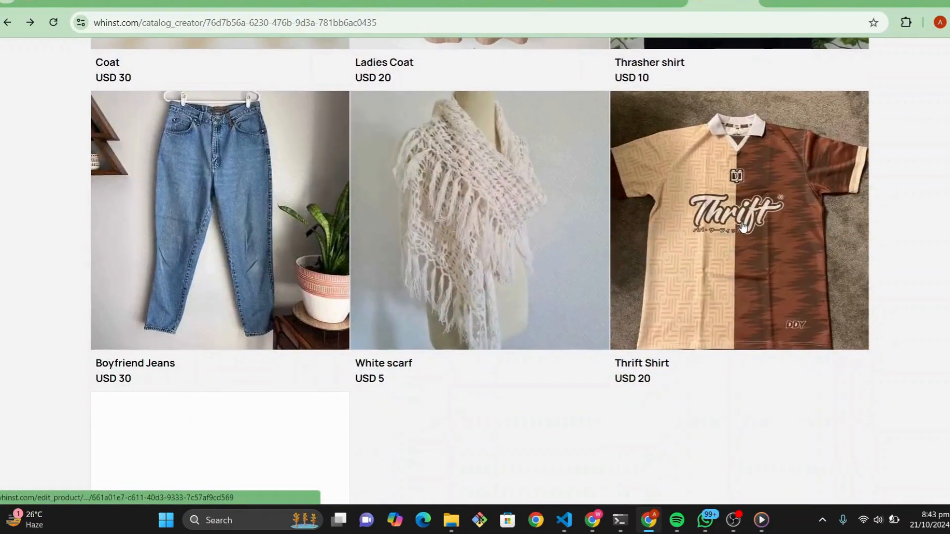
pyautogui.click(843, 151)
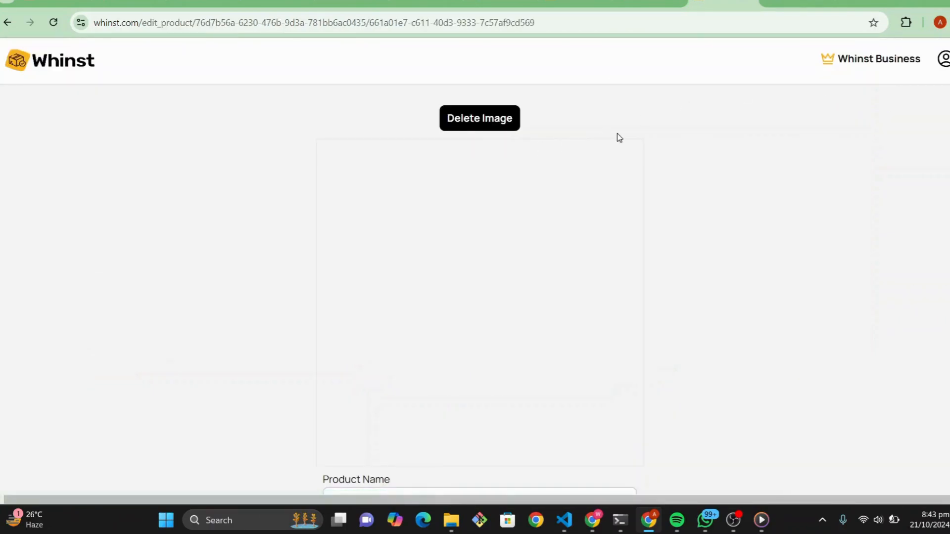
pyautogui.scroll(-3, 652, 135)
pyautogui.scroll(-3, 653, 137)
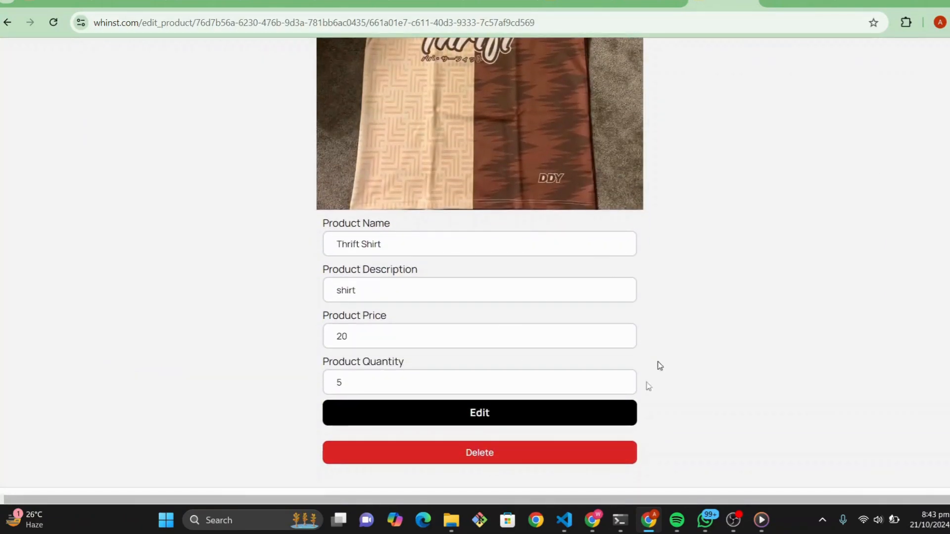
pyautogui.scroll(5, 500, 104)
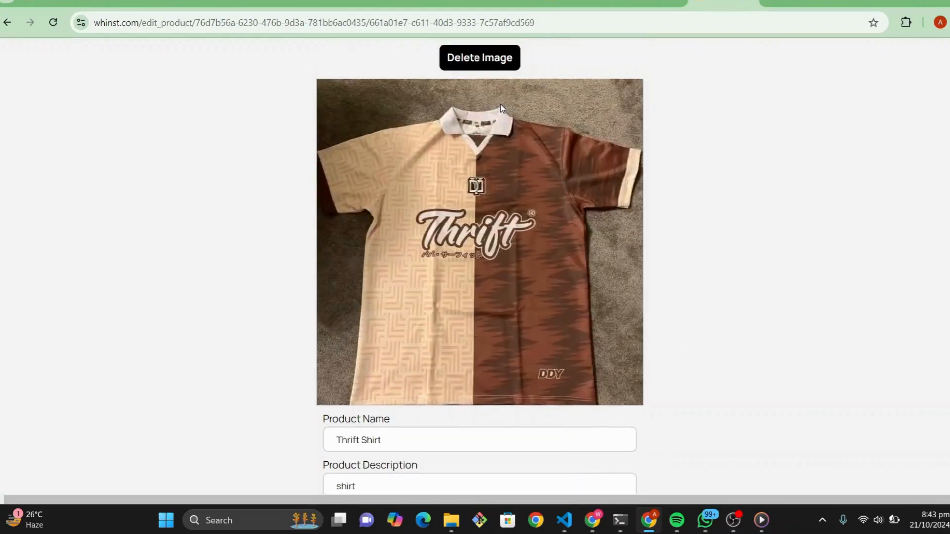
pyautogui.click(7, 22)
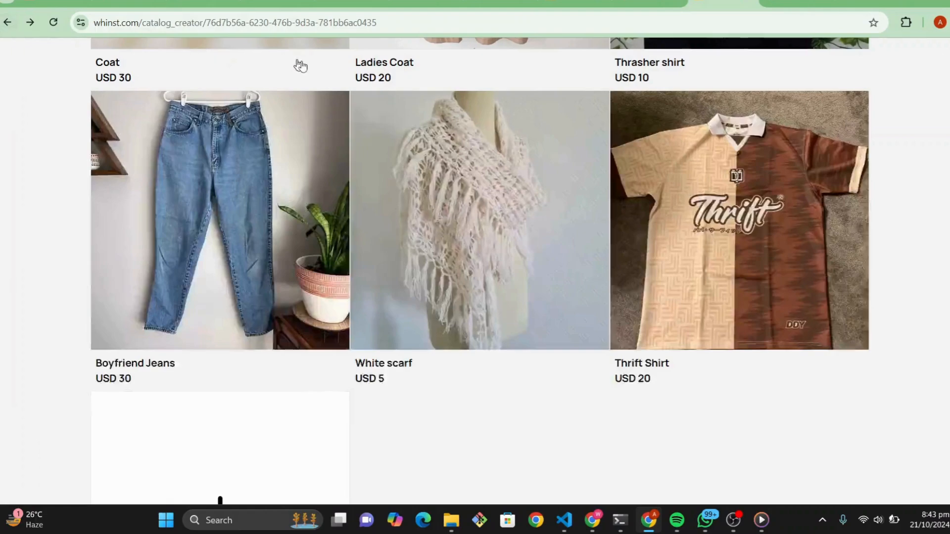
# Step: Open the customer view of the catalog and look through its product listings
pyautogui.scroll(10, 358, 116)
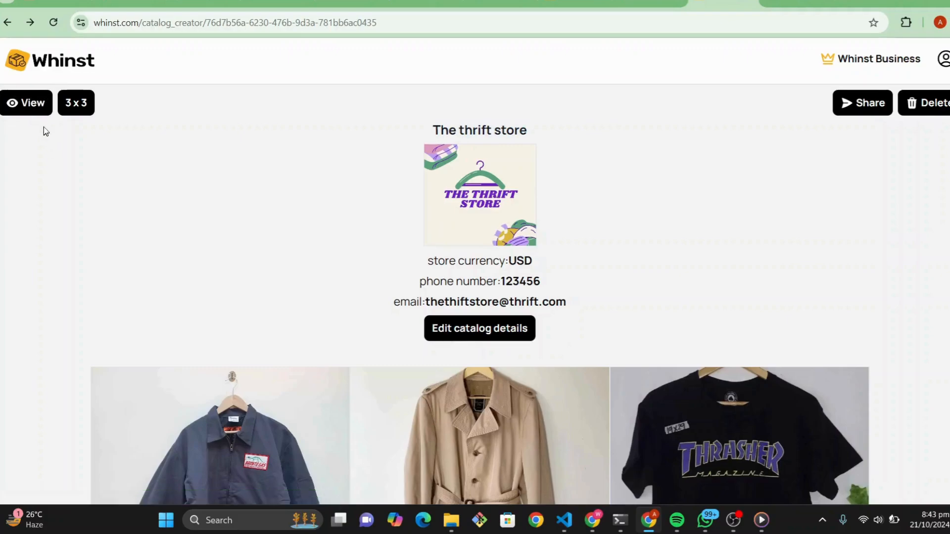
pyautogui.click(26, 111)
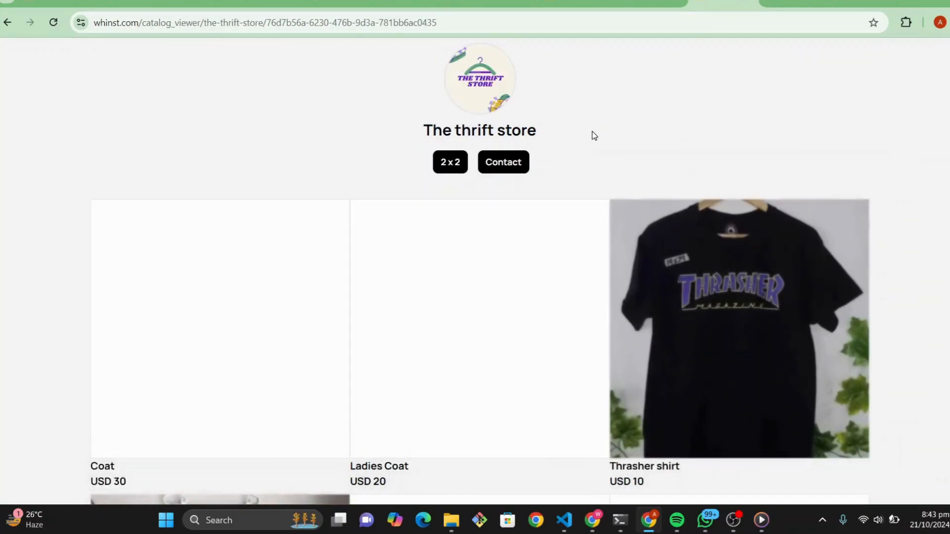
pyautogui.scroll(-3, 663, 174)
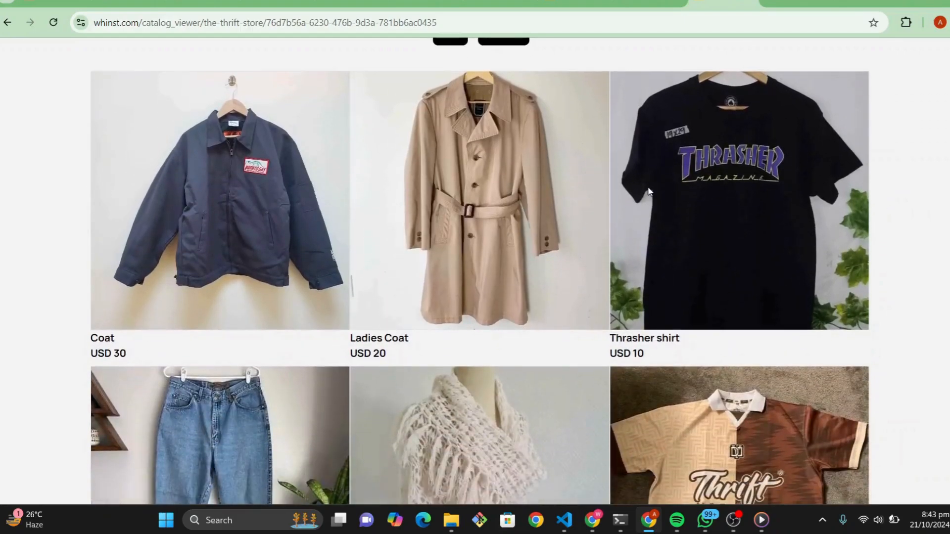
pyautogui.scroll(3, 649, 191)
pyautogui.scroll(-4, 649, 192)
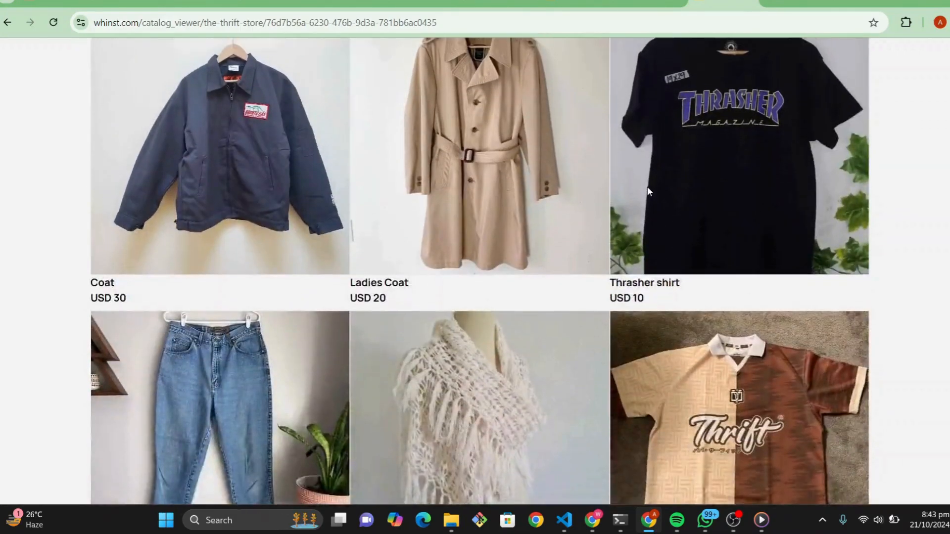
pyautogui.scroll(3, 714, 191)
# Step: View the Coat's full details, including price, quantity and description, as a customer and close them
pyautogui.click(230, 224)
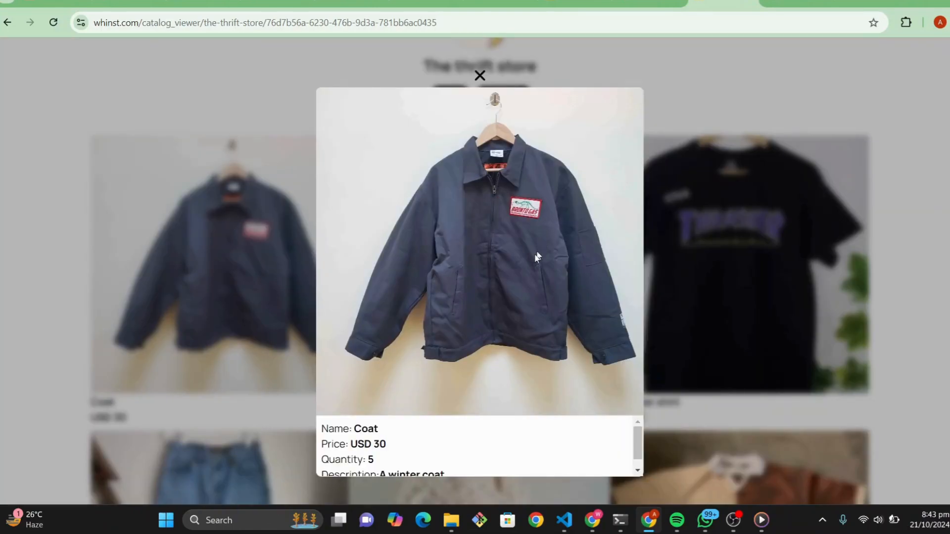
pyautogui.scroll(-3, 494, 346)
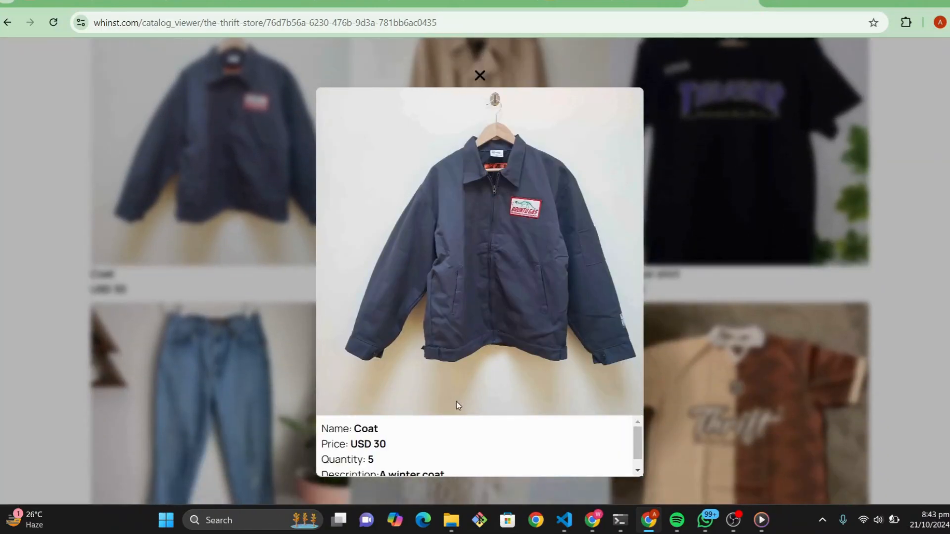
pyautogui.scroll(-1, 467, 430)
pyautogui.scroll(-1, 463, 436)
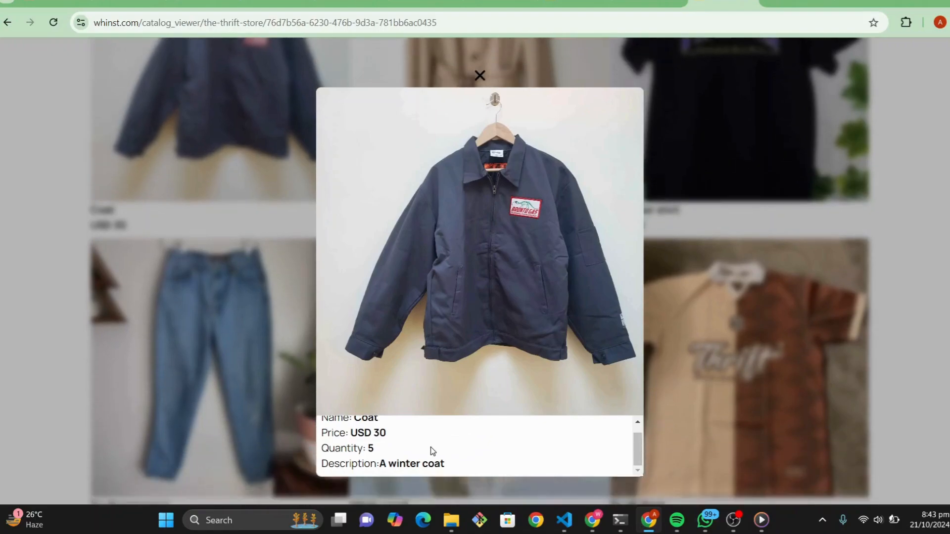
pyautogui.scroll(1, 432, 450)
pyautogui.scroll(-1, 433, 451)
pyautogui.click(712, 200)
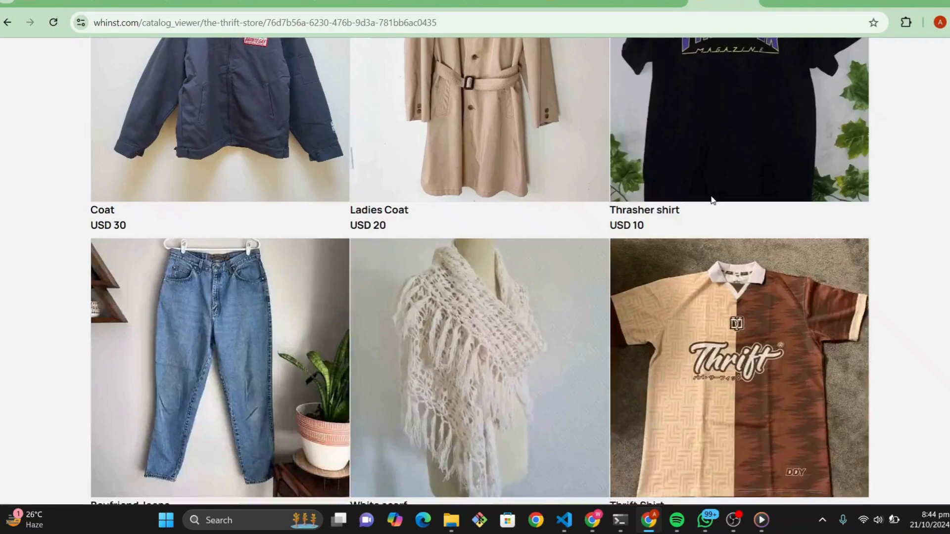
# Step: View the Ladies Coat's full details as a customer and close them
pyautogui.scroll(1, 568, 164)
pyautogui.scroll(2, 567, 165)
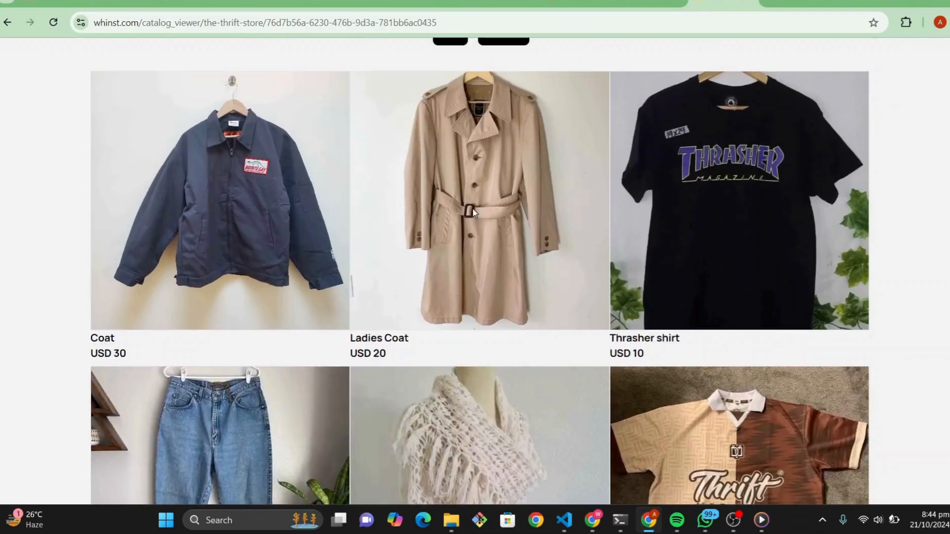
pyautogui.click(493, 192)
pyautogui.scroll(-2, 643, 161)
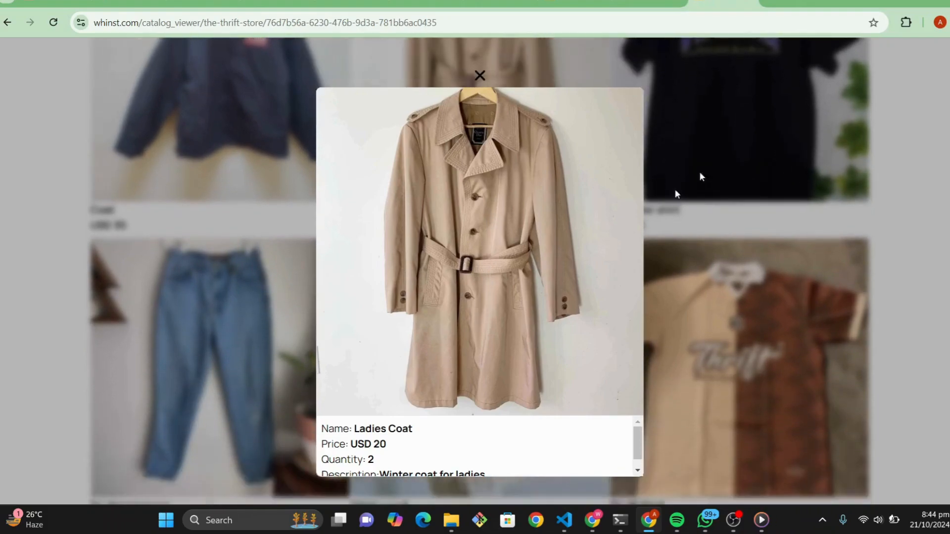
pyautogui.click(735, 151)
pyautogui.scroll(5, 598, 147)
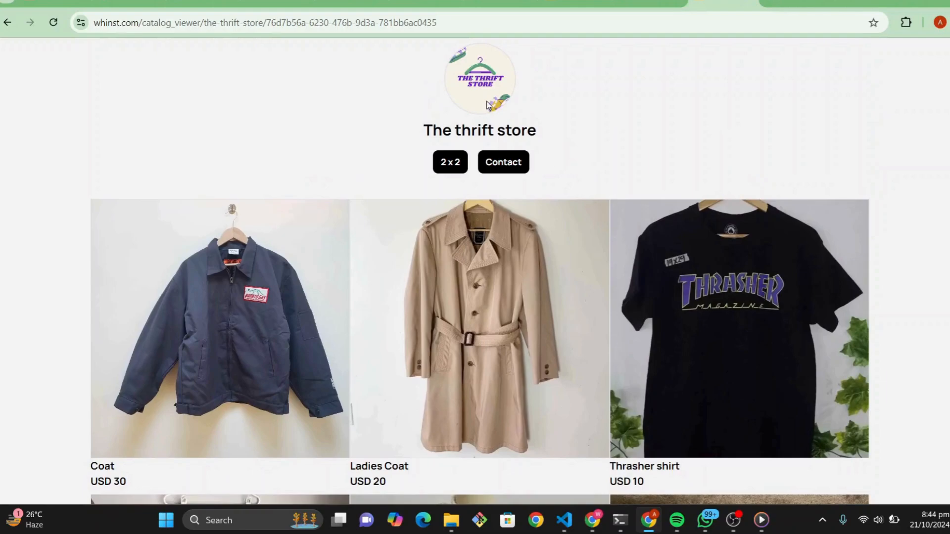
# Step: Switch the customer view to the 2 x 2 layout and look through all products in it
pyautogui.click(444, 168)
pyautogui.scroll(-5, 528, 222)
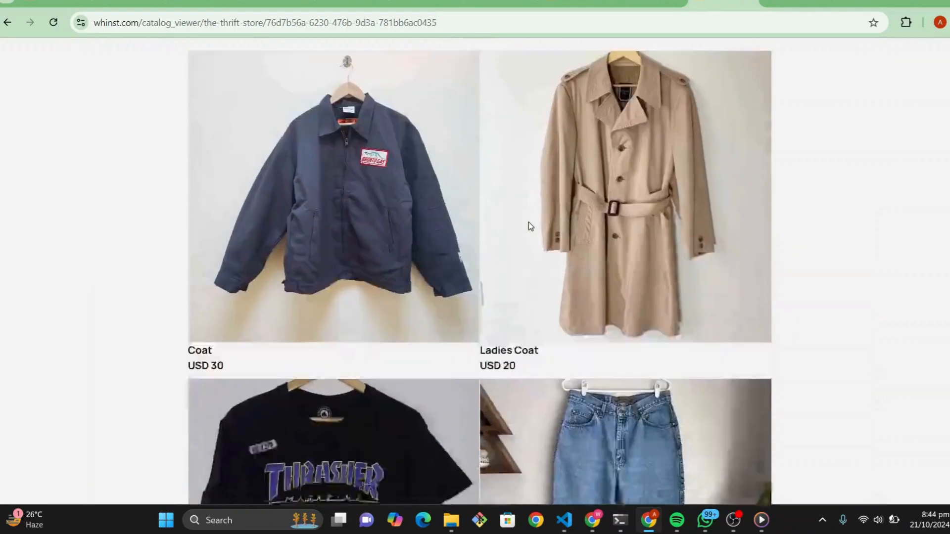
pyautogui.scroll(4, 529, 222)
pyautogui.scroll(1, 529, 221)
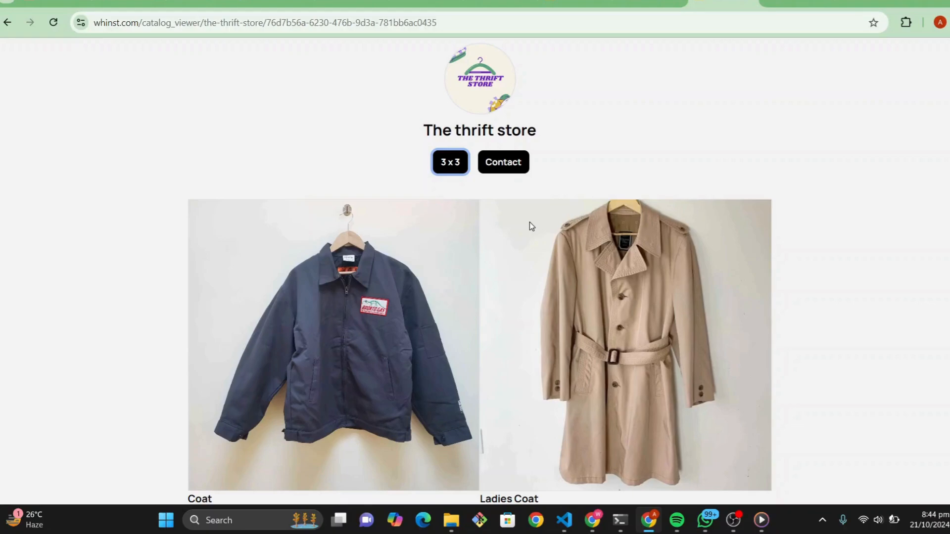
pyautogui.scroll(-10, 530, 222)
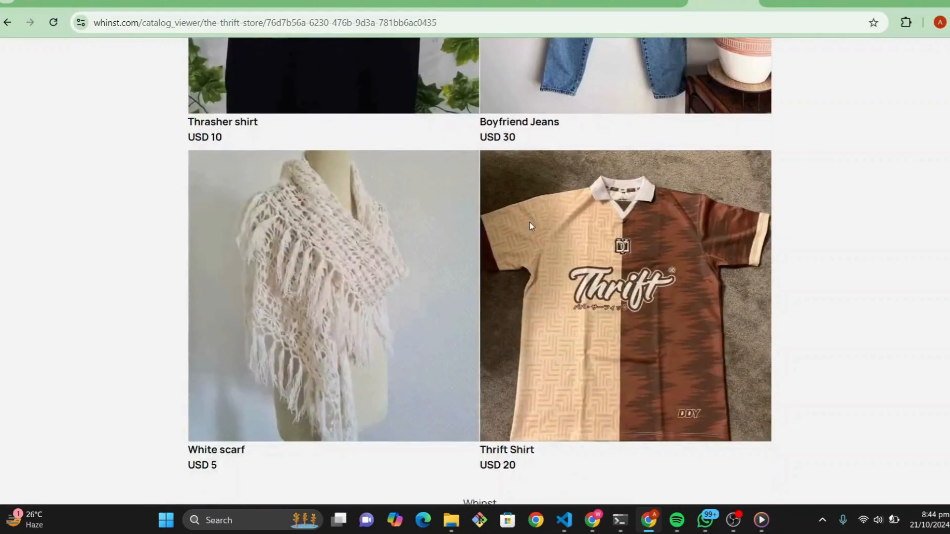
pyautogui.scroll(10, 529, 222)
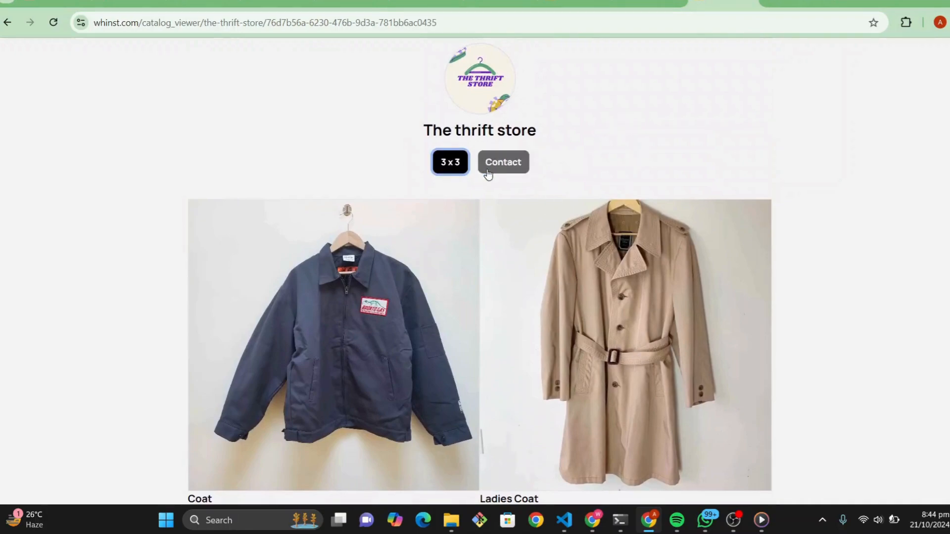
# Step: View the store's contact information, close it, and return to the catalog editor
pyautogui.click(500, 164)
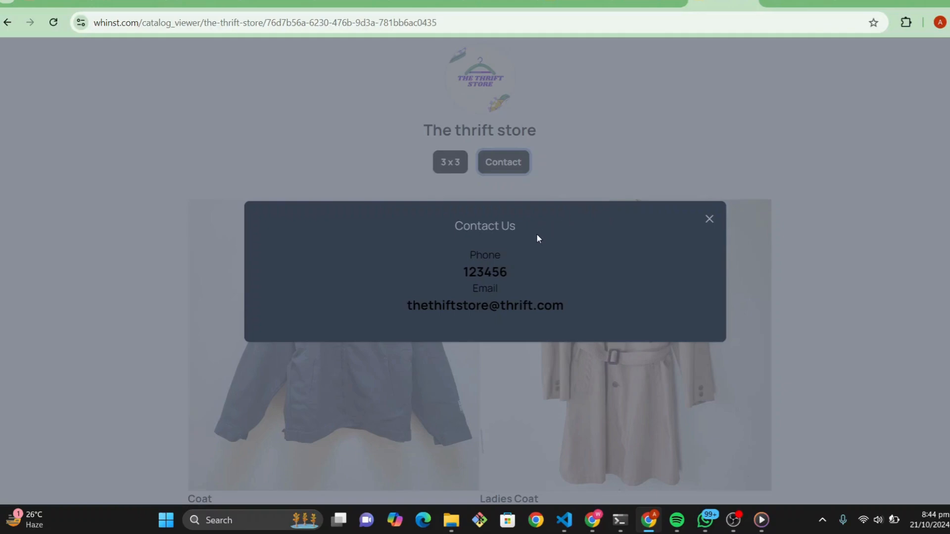
pyautogui.click(709, 223)
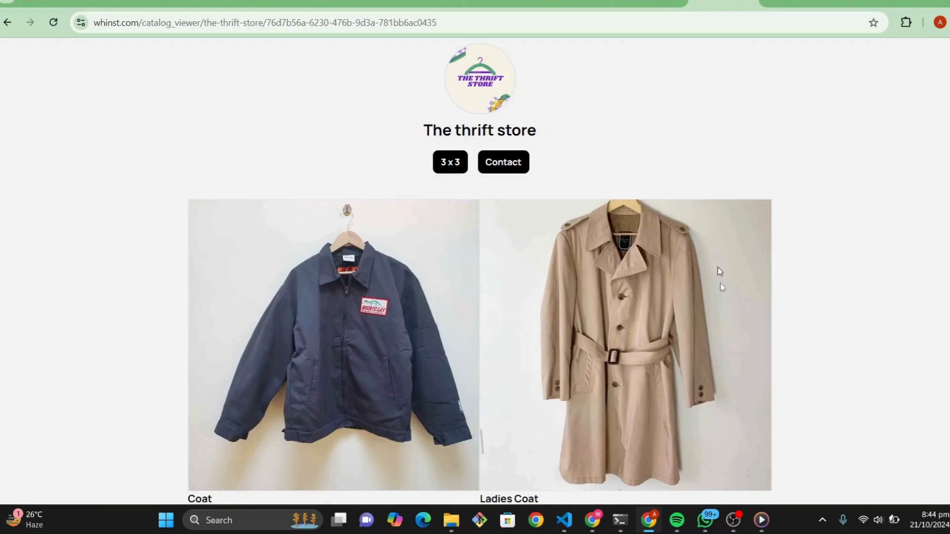
pyautogui.click(6, 23)
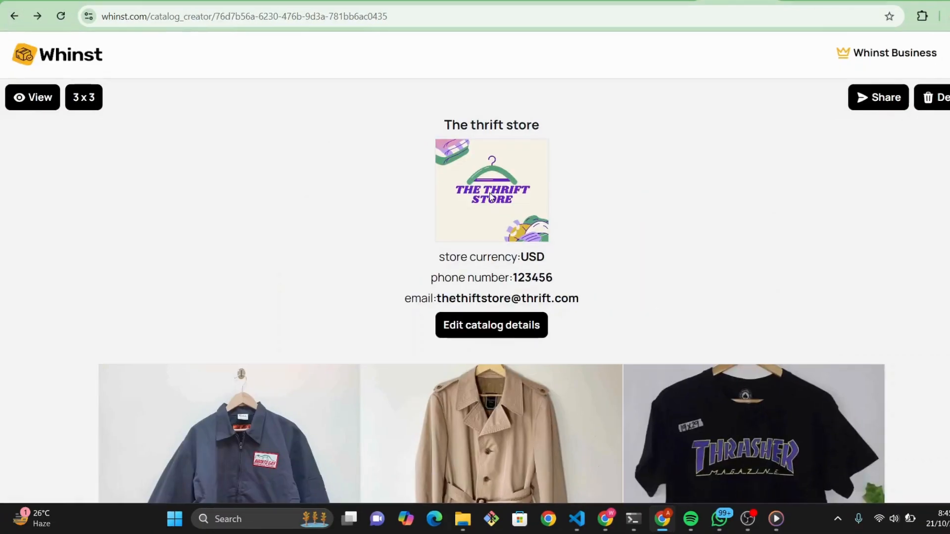
# Step: Check the product listings in the catalog editor and start sharing the catalog
pyautogui.scroll(-4, 595, 265)
pyautogui.scroll(4, 578, 283)
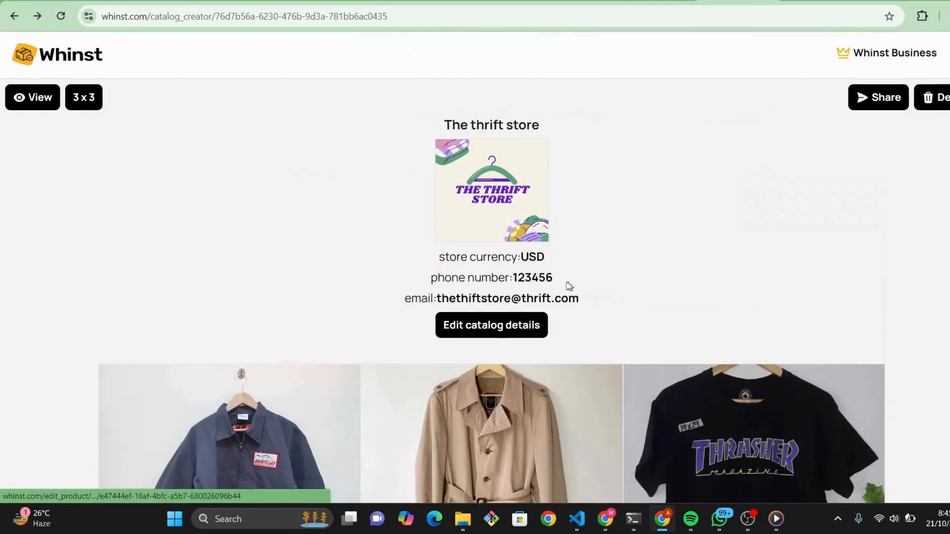
pyautogui.scroll(-4, 574, 283)
pyautogui.scroll(-5, 574, 284)
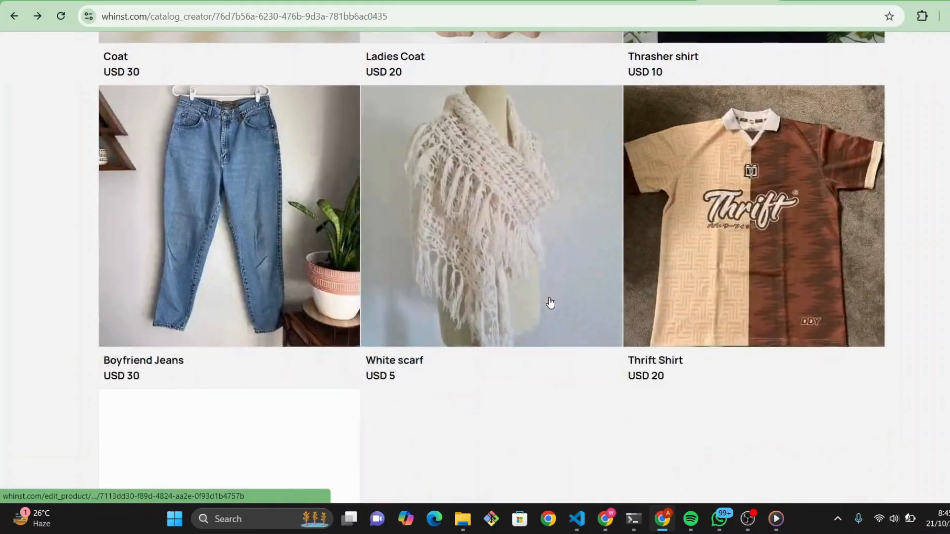
pyautogui.scroll(8, 564, 297)
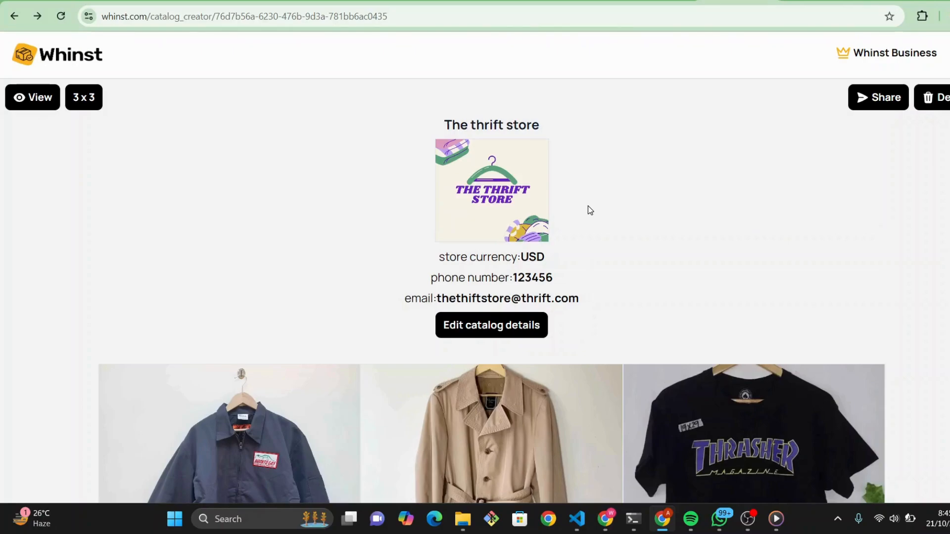
pyautogui.click(881, 99)
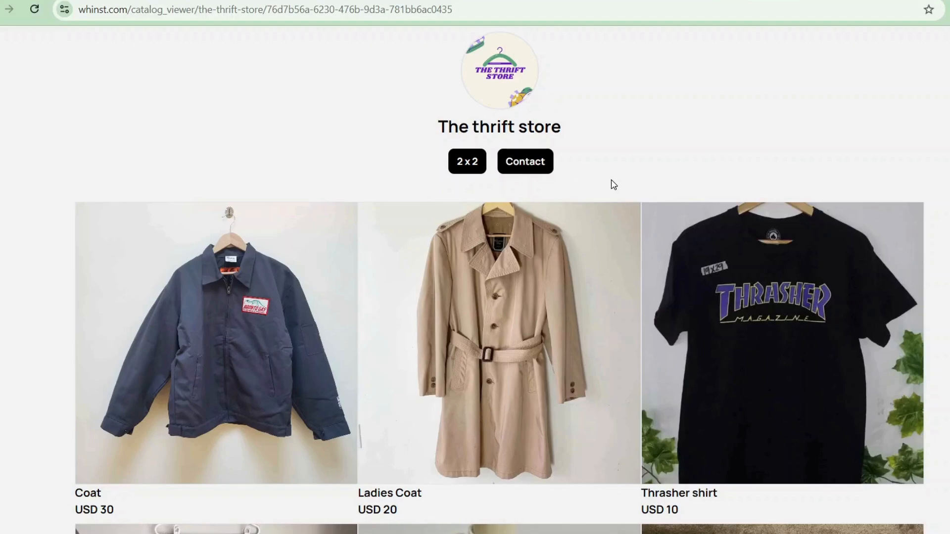
# Step: Examine the customer-facing catalog page, covering the store header and the products with their photos and prices
pyautogui.scroll(-5, 623, 198)
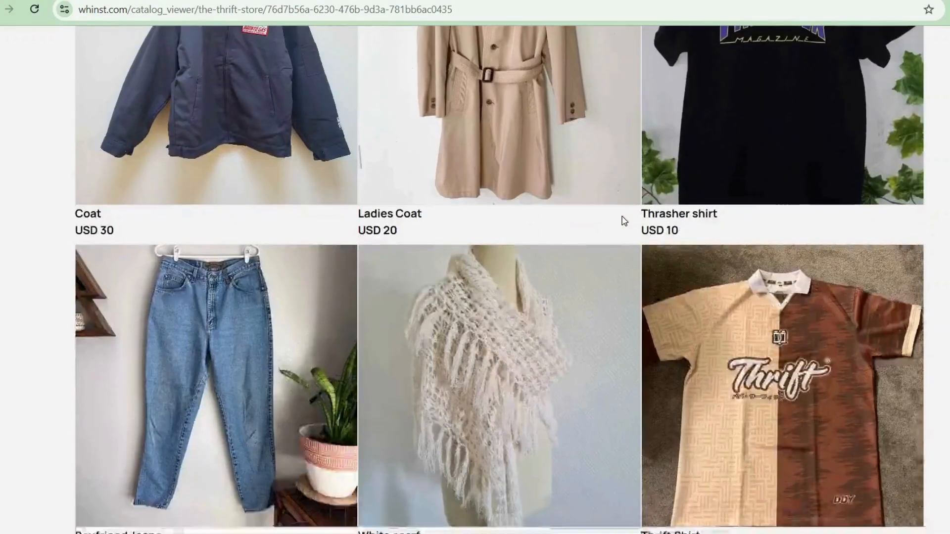
pyautogui.scroll(5, 621, 218)
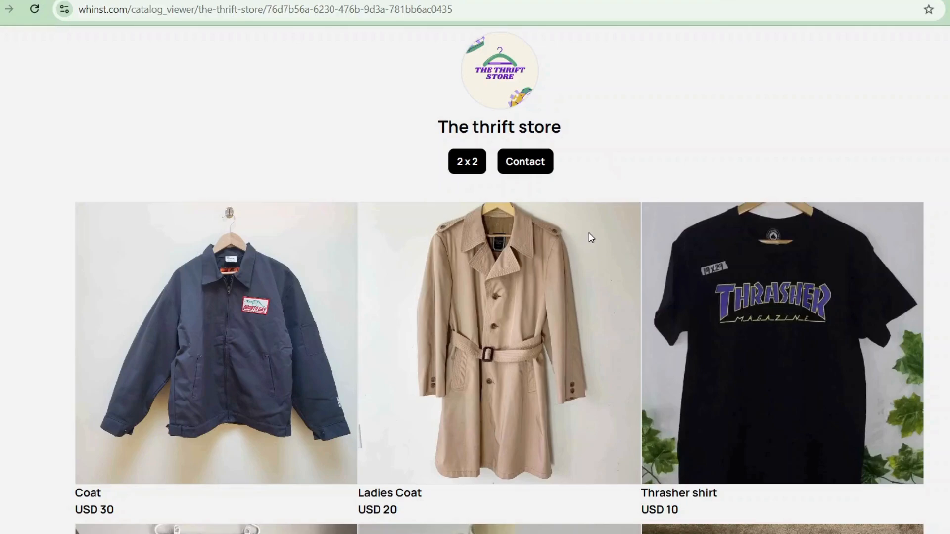
pyautogui.scroll(-1, 589, 234)
pyautogui.scroll(1, 589, 234)
pyautogui.scroll(-1, 589, 234)
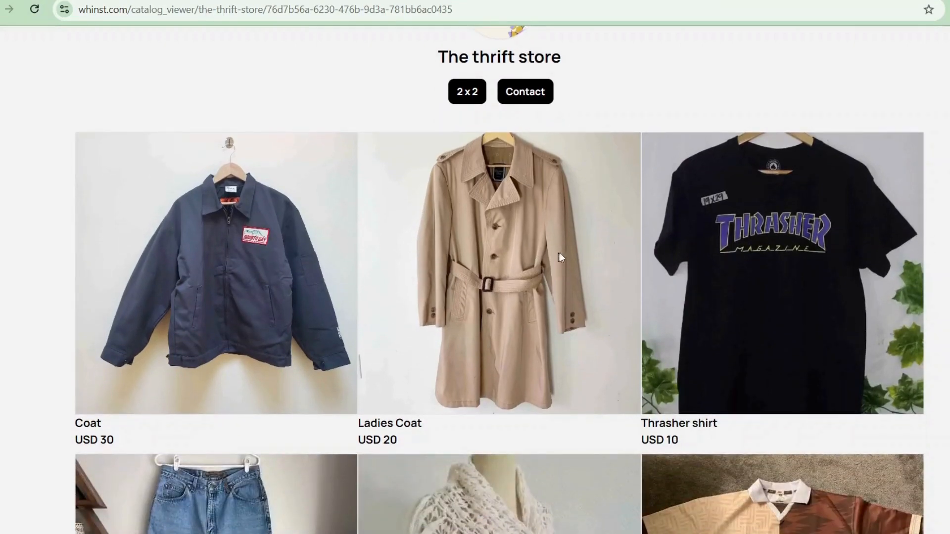
pyautogui.scroll(1, 587, 243)
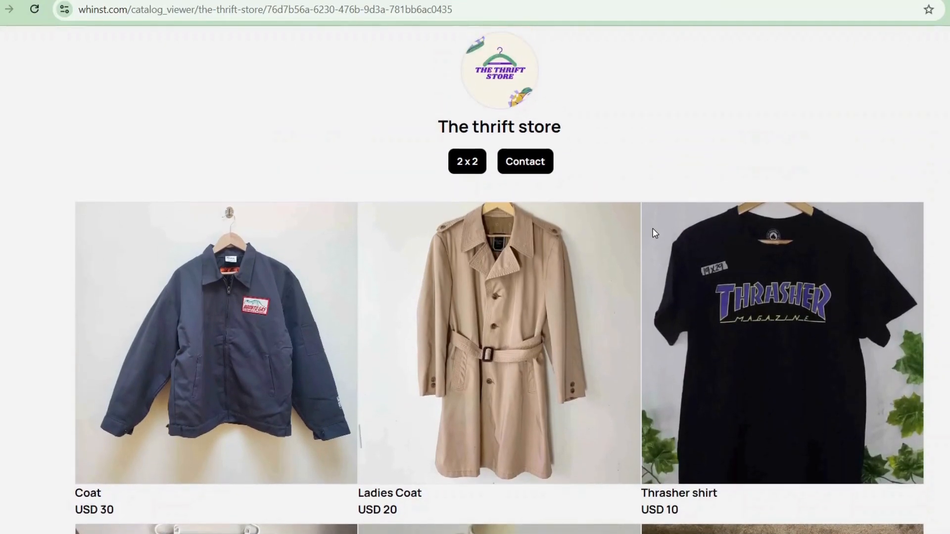
pyautogui.scroll(-1, 412, 287)
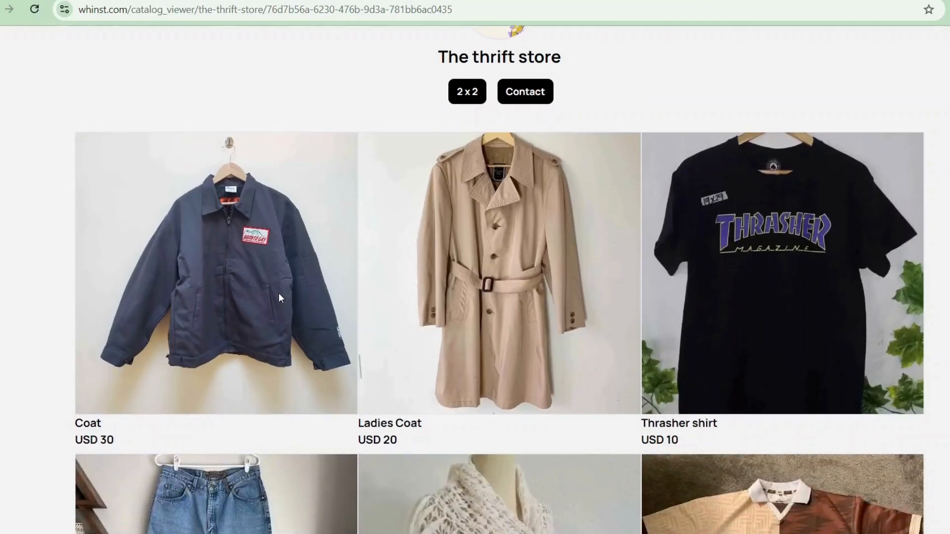
pyautogui.scroll(1, 411, 287)
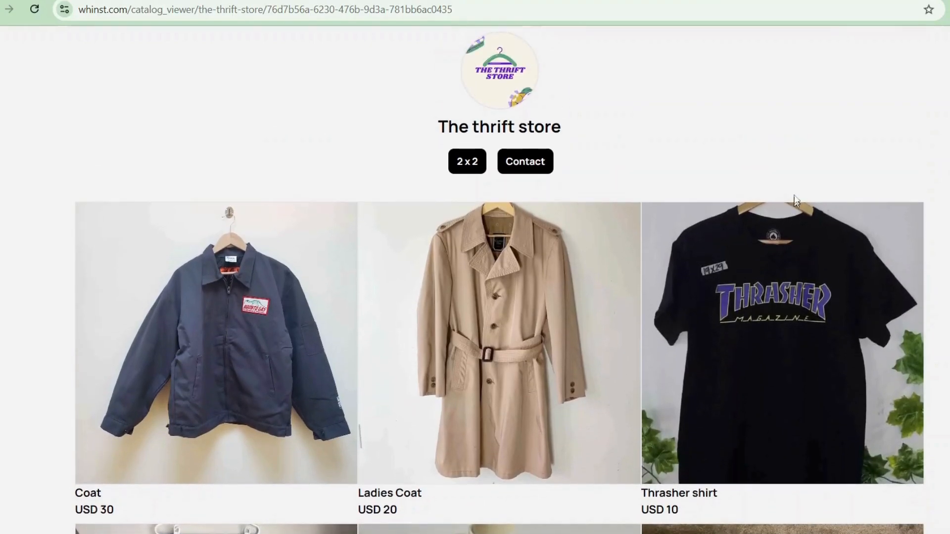
pyautogui.scroll(-2, 684, 371)
pyautogui.scroll(2, 589, 275)
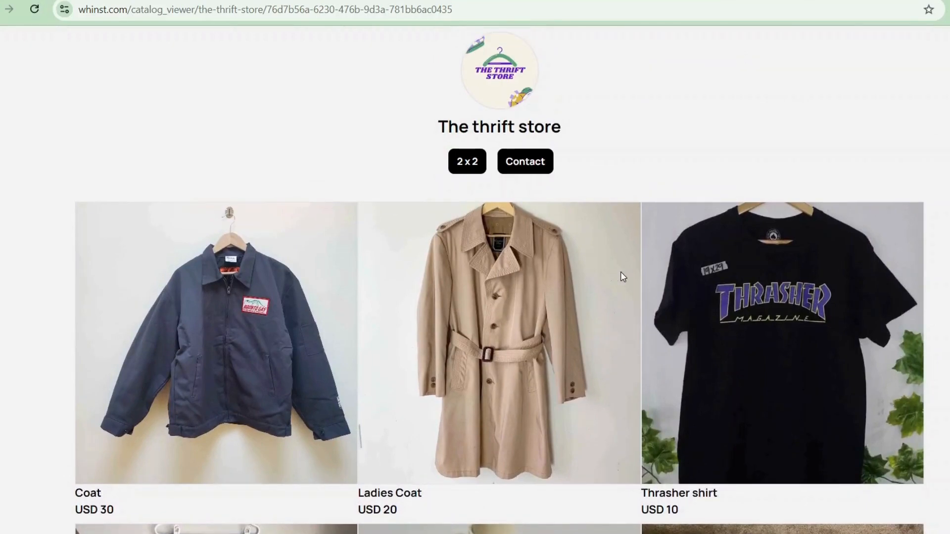